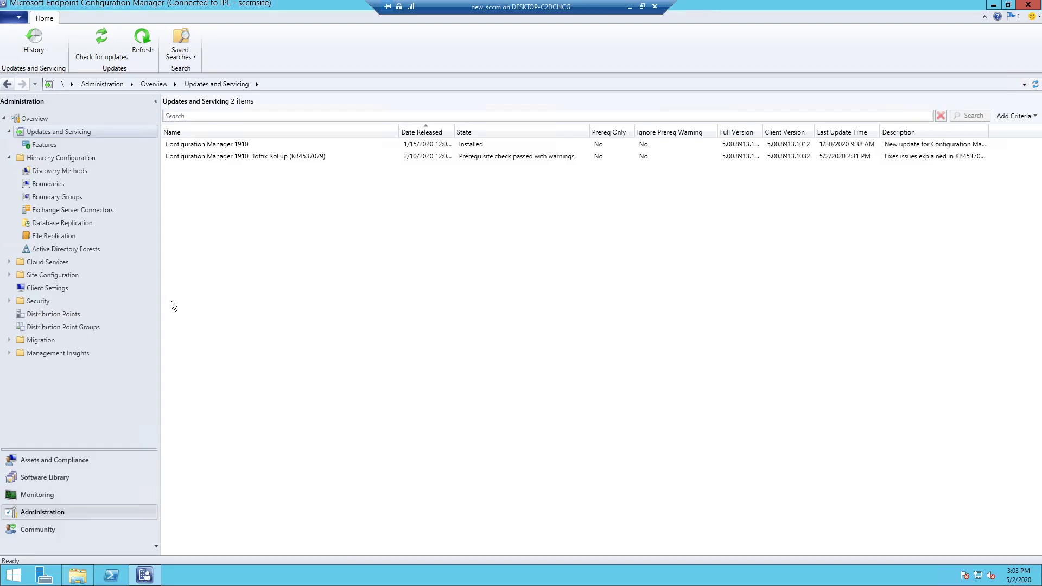
Switch to the Software Library workspace and then back to Administration
left_click(71, 477)
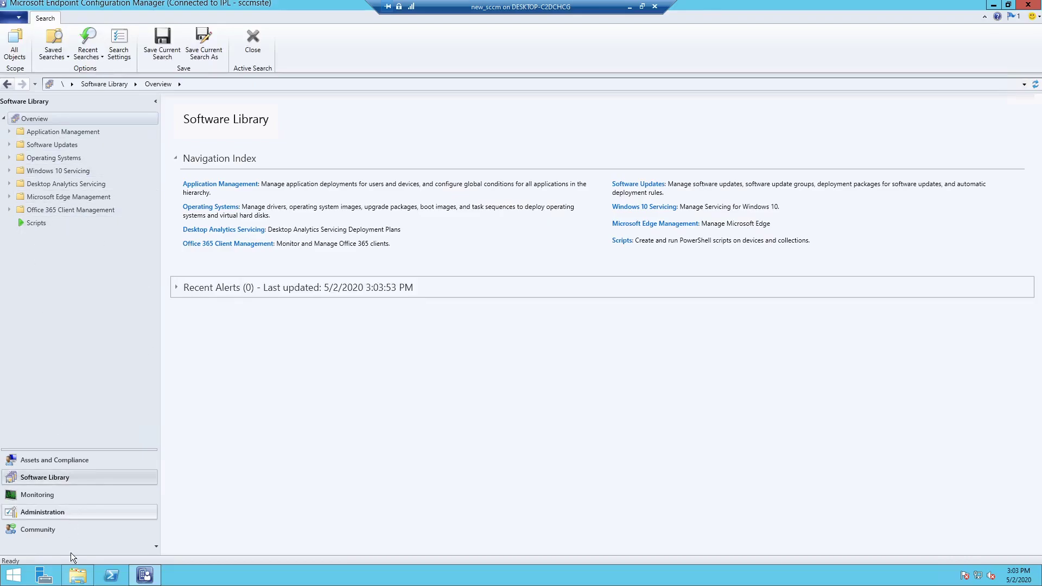
left_click(62, 512)
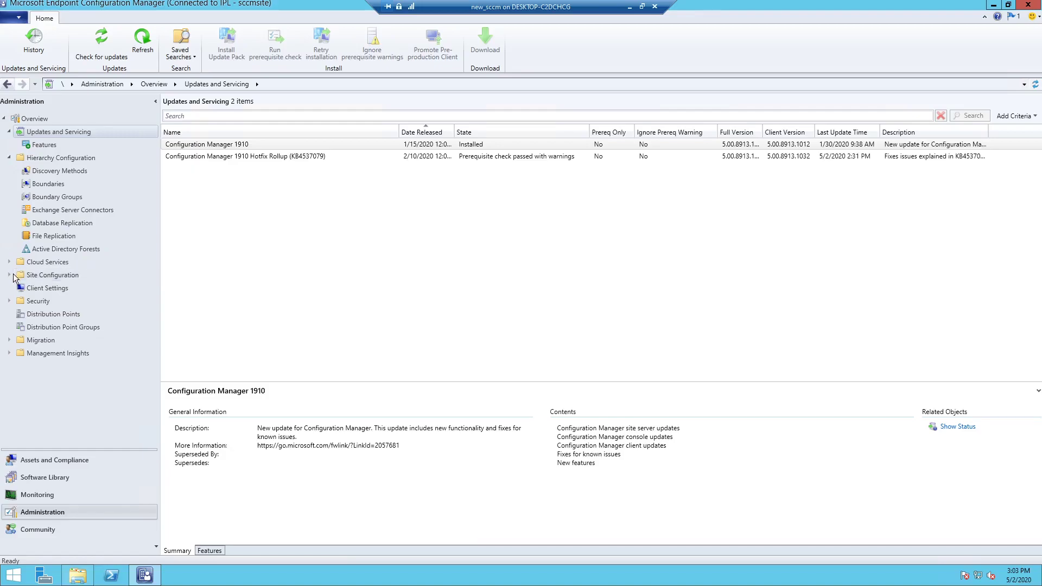
left_click(9, 262)
left_click(57, 275)
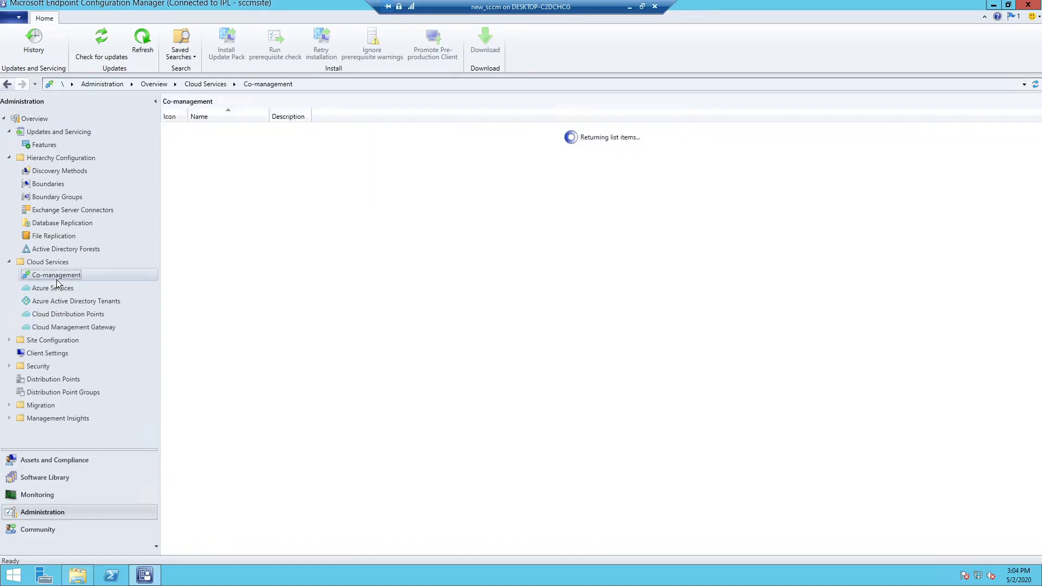
left_click(234, 129)
right_click(234, 129)
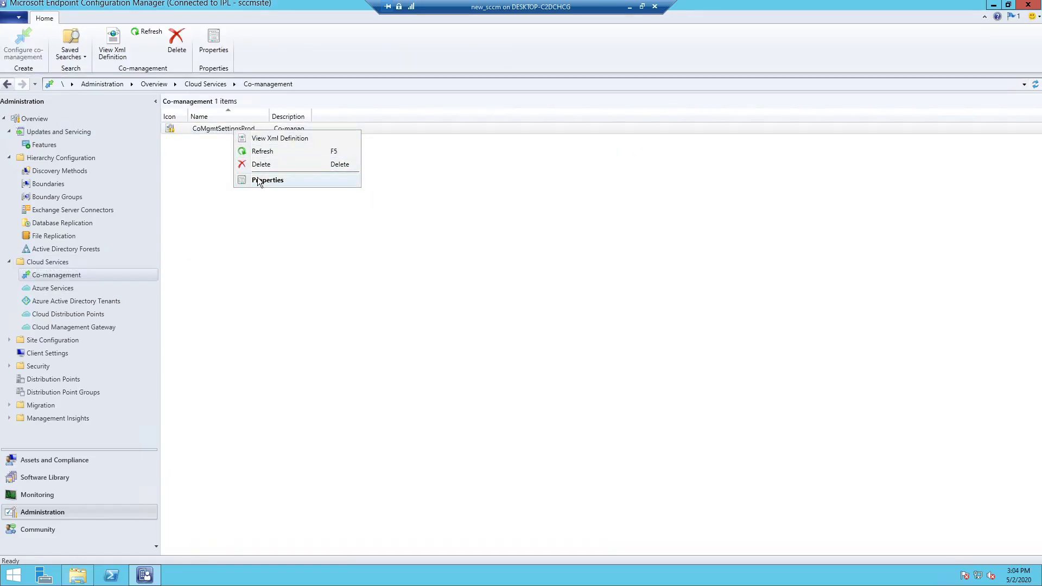
left_click(258, 180)
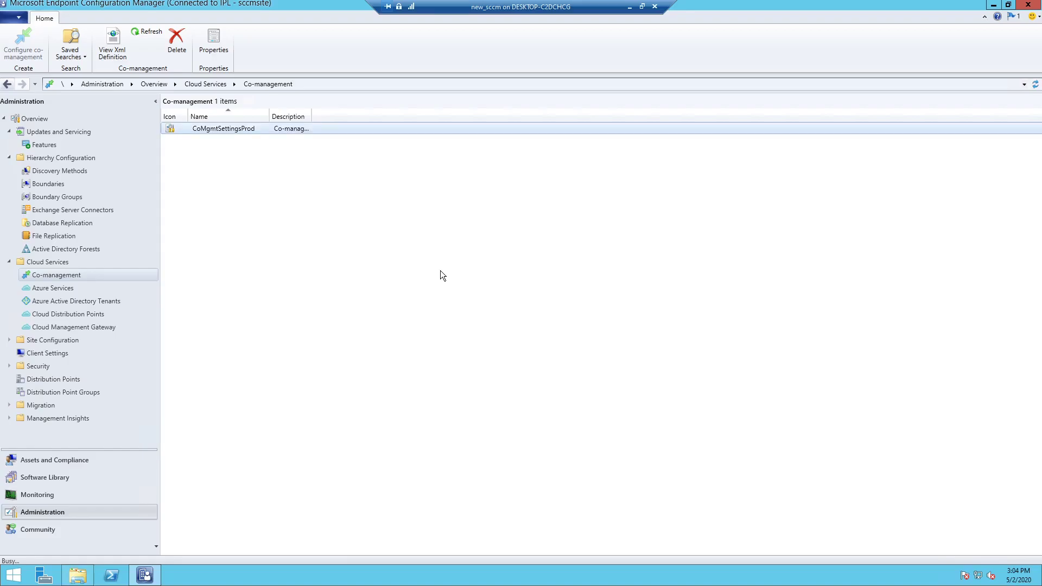
left_click(467, 164)
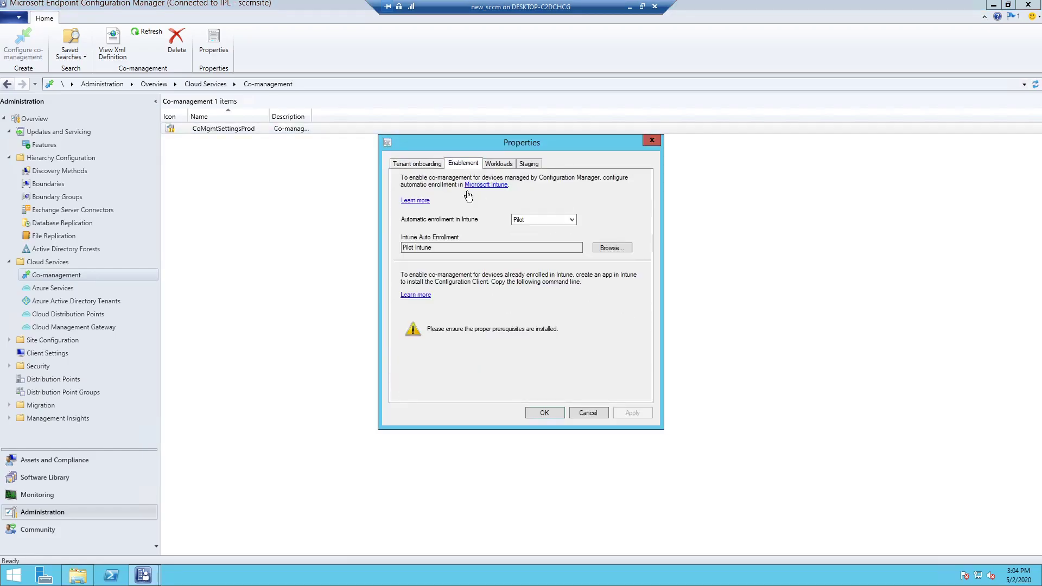
left_click(497, 164)
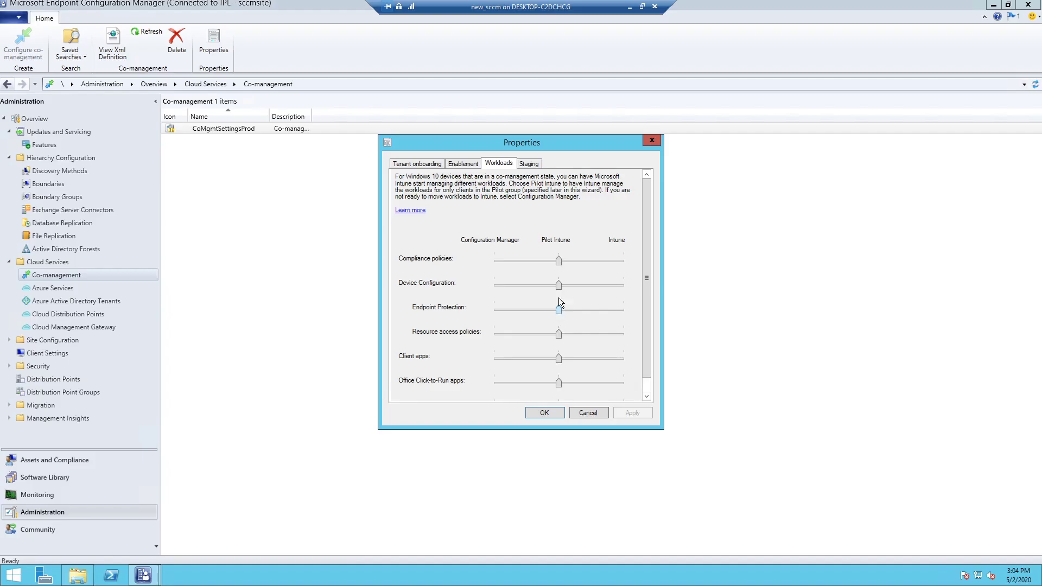
left_click(474, 166)
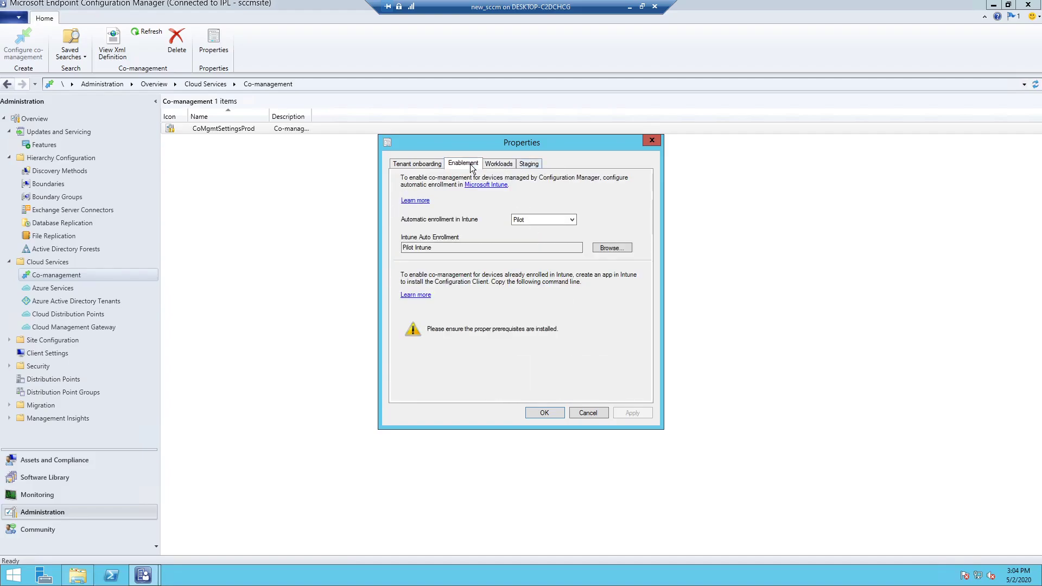
left_click(527, 165)
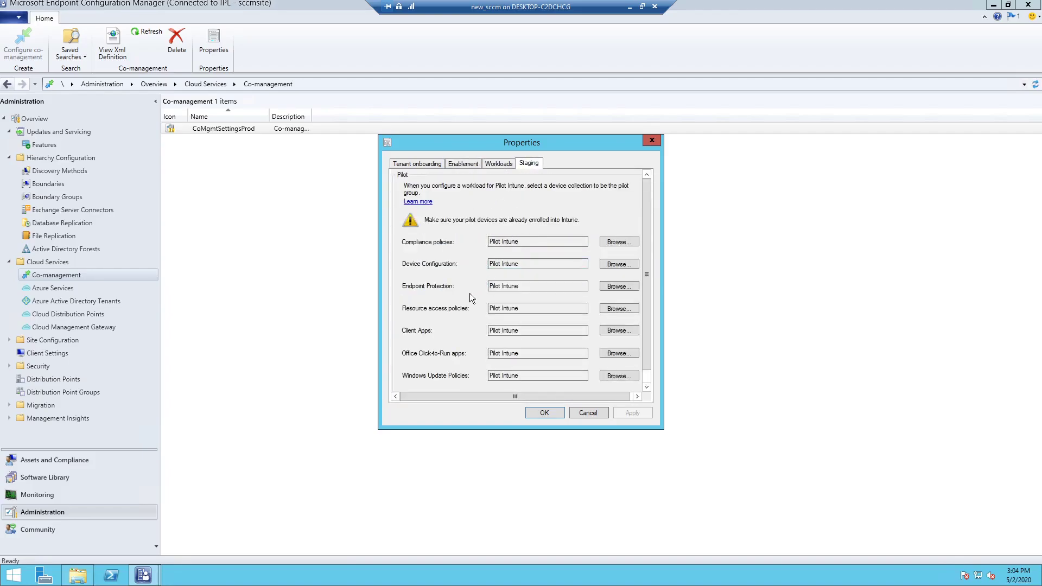
left_click(590, 413)
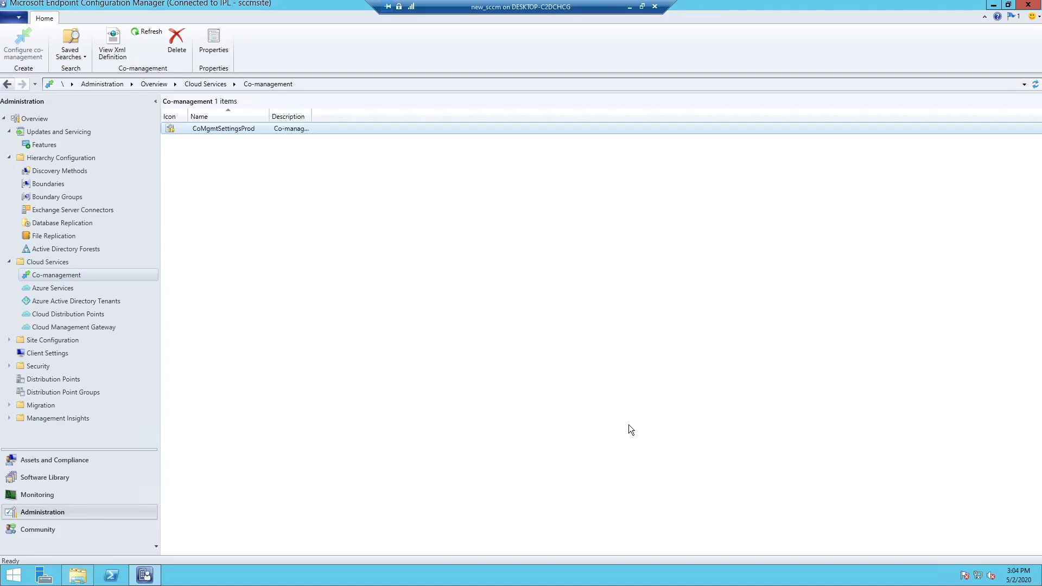
Inspect the Bitlocker_Testing device collection, then return to Administration > Updates and Servicing
left_click(65, 478)
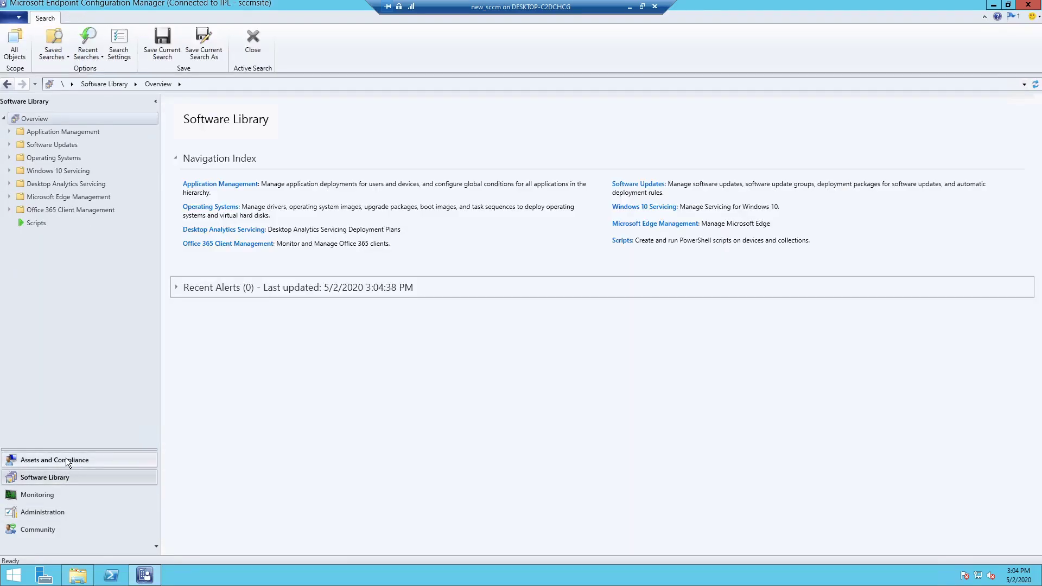
left_click(66, 459)
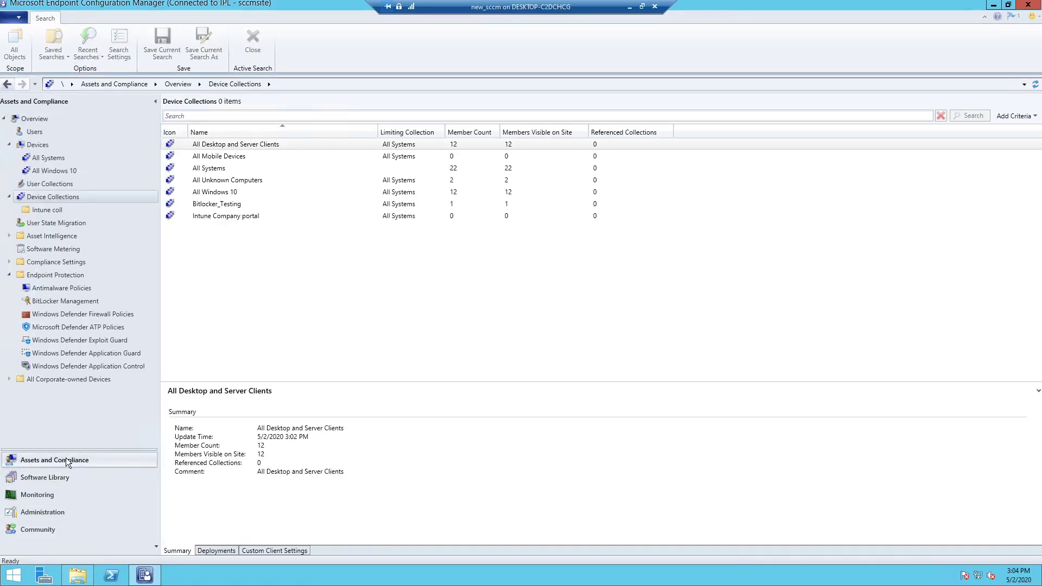
left_click(228, 203)
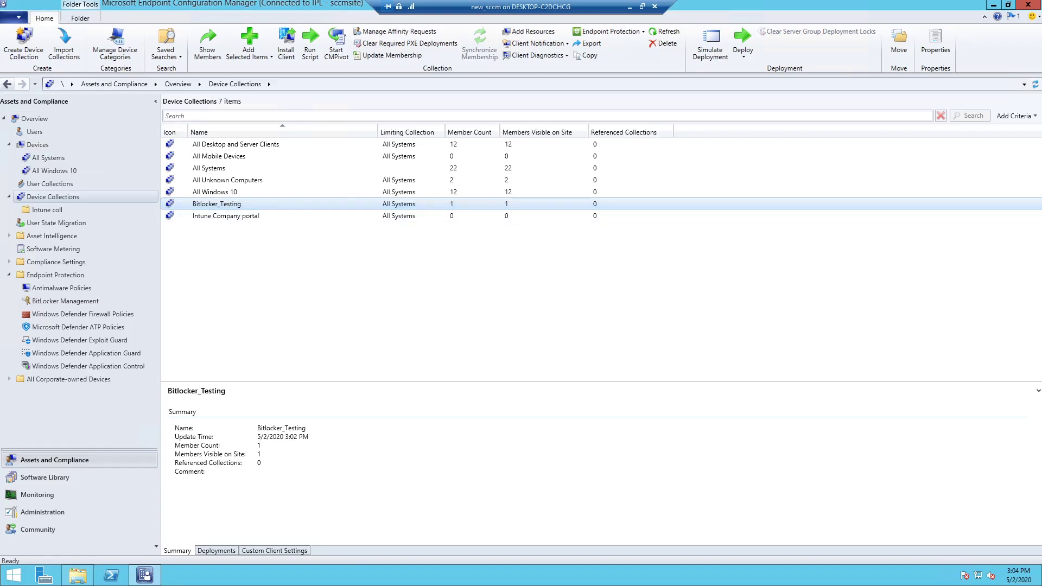
left_click(86, 514)
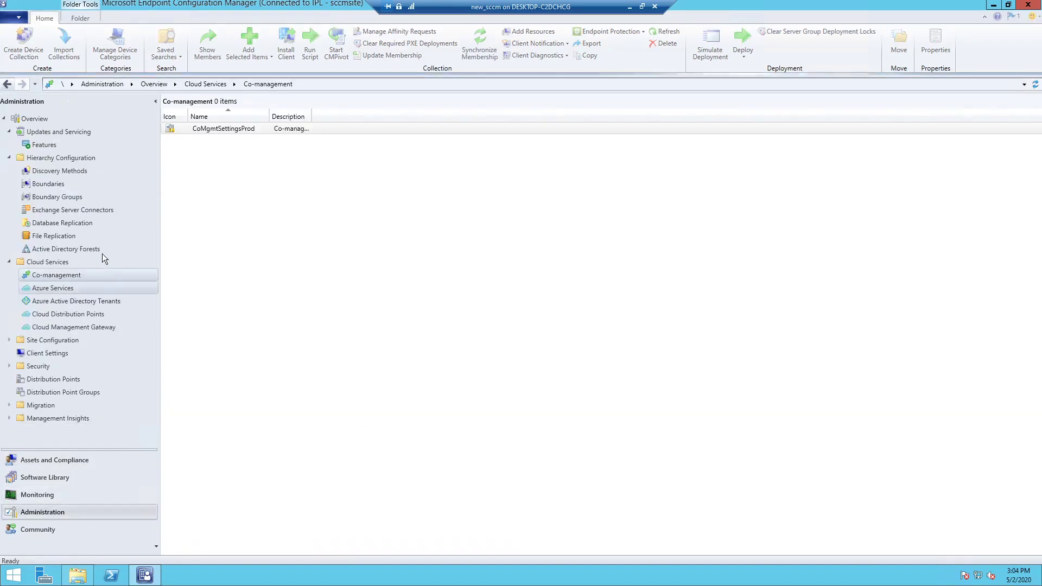
left_click(66, 132)
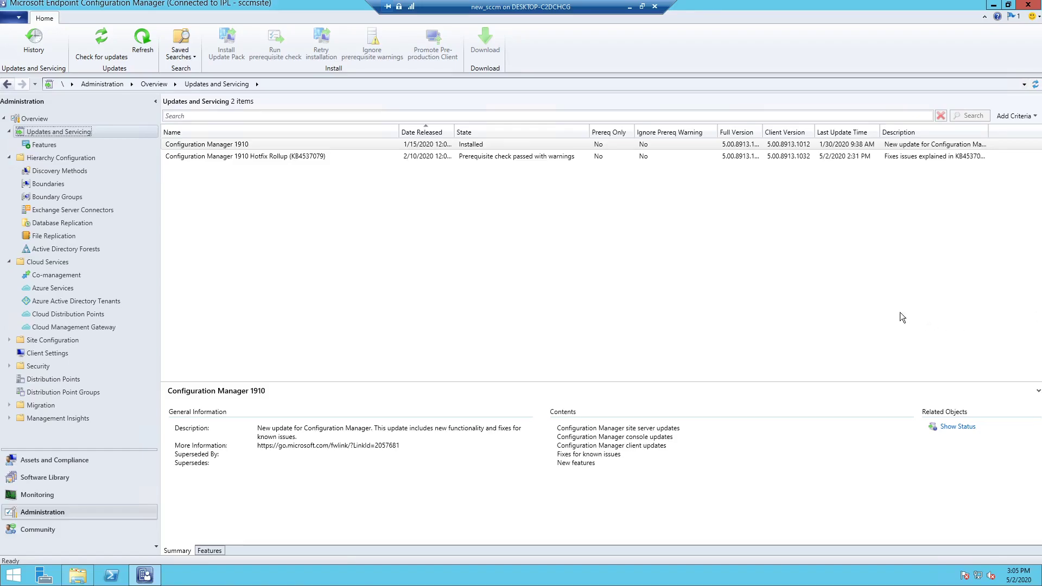
In the Features list, confirm BitLocker Management's Turn on action is greyed out
left_click(43, 145)
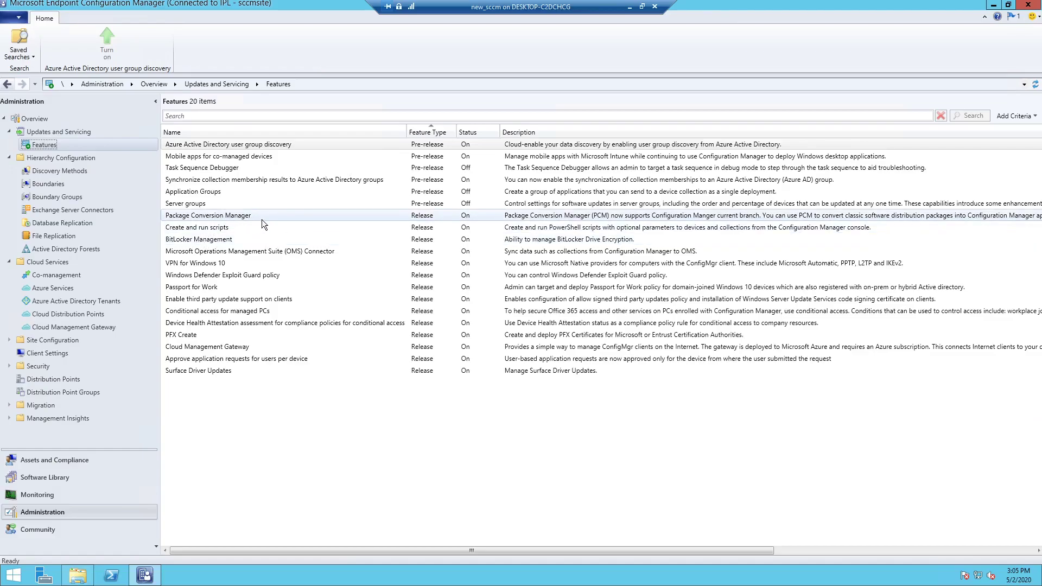
left_click(237, 240)
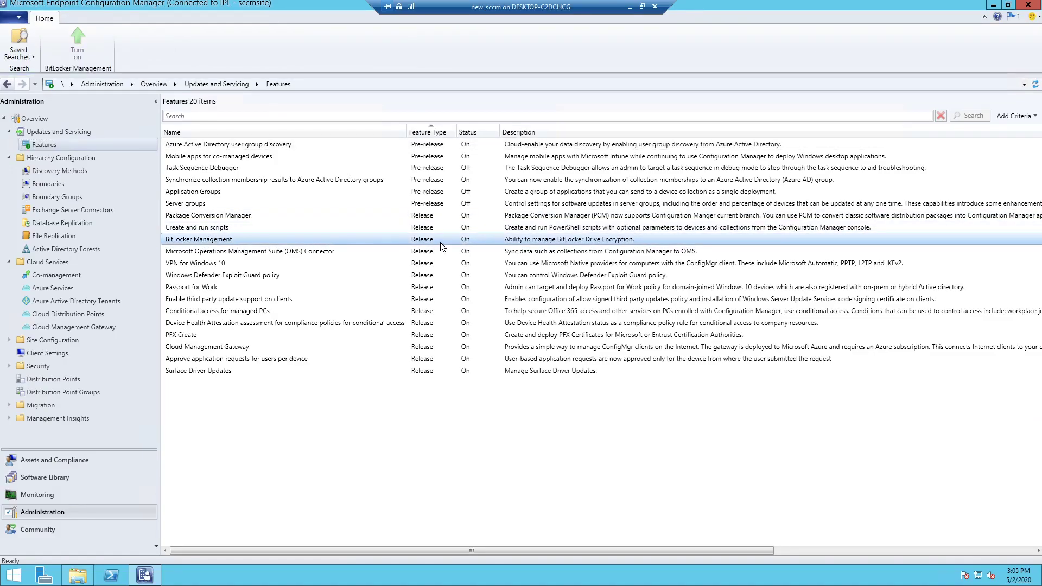
right_click(275, 240)
left_click(225, 241)
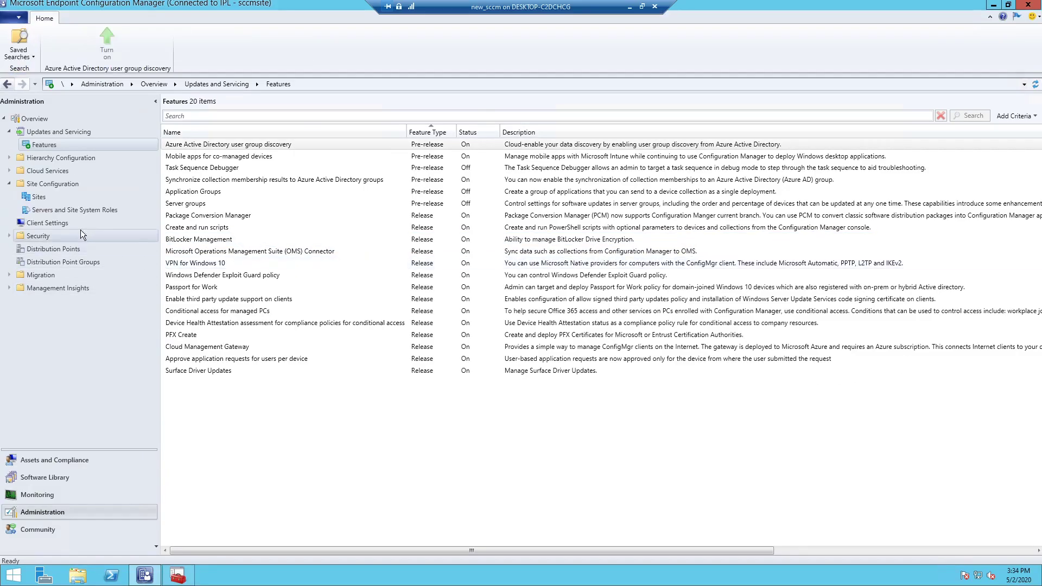
Review the primary site server's roles and view the Management point properties without changes
left_click(67, 210)
left_click(231, 158)
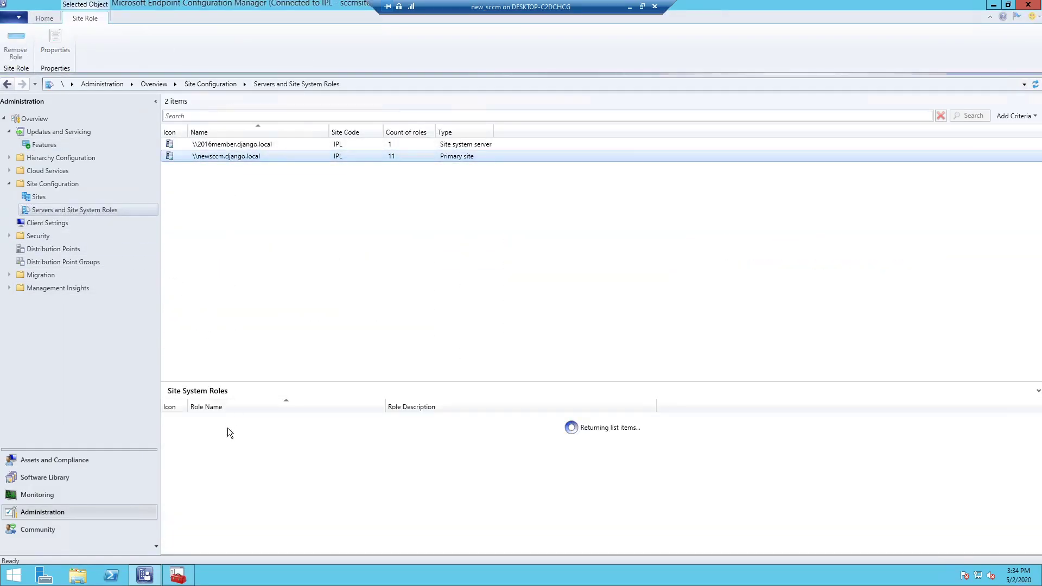
left_click(252, 470)
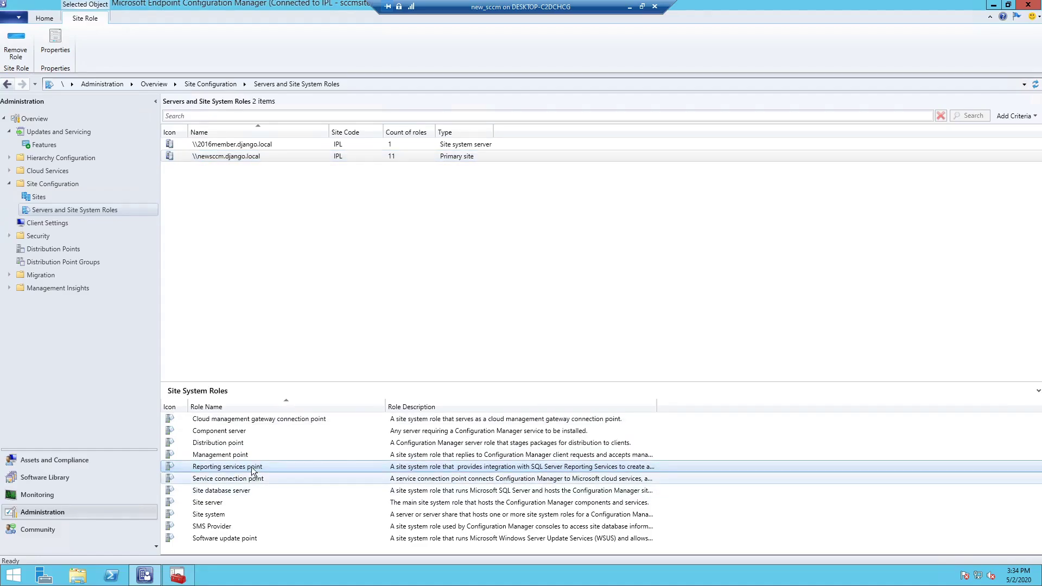
left_click(247, 459)
right_click(247, 459)
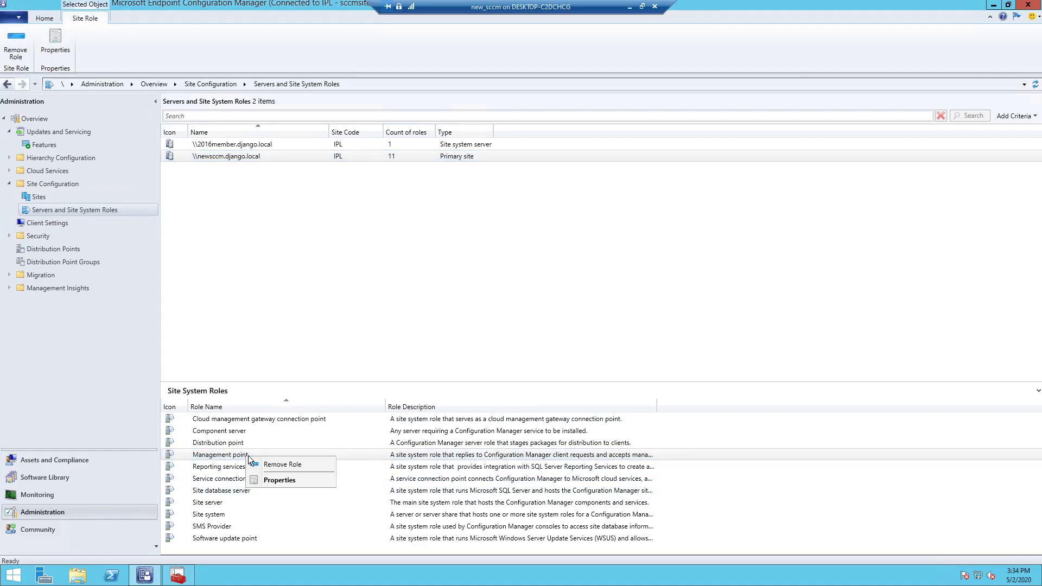
left_click(264, 481)
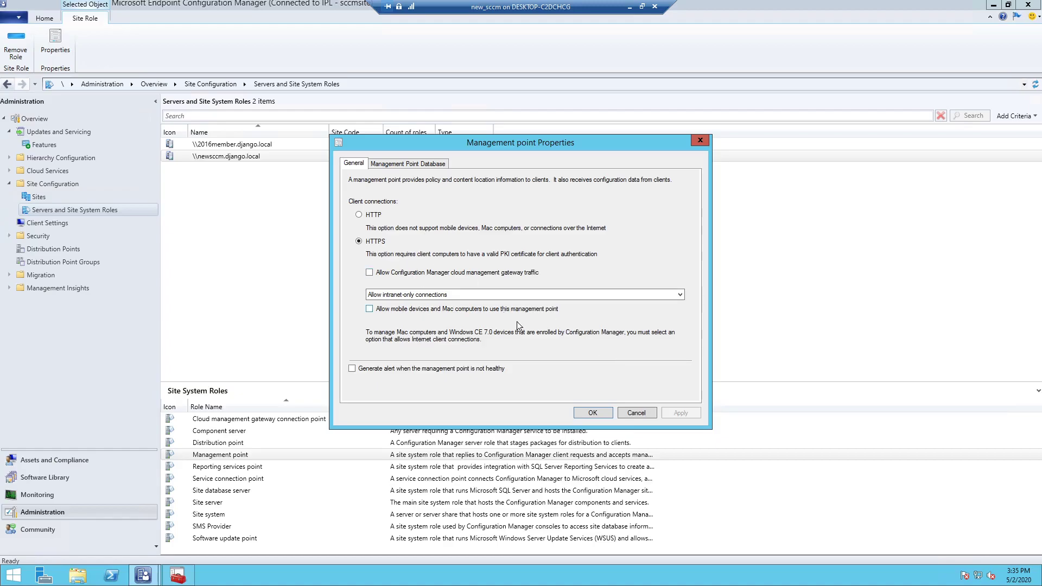
left_click(625, 414)
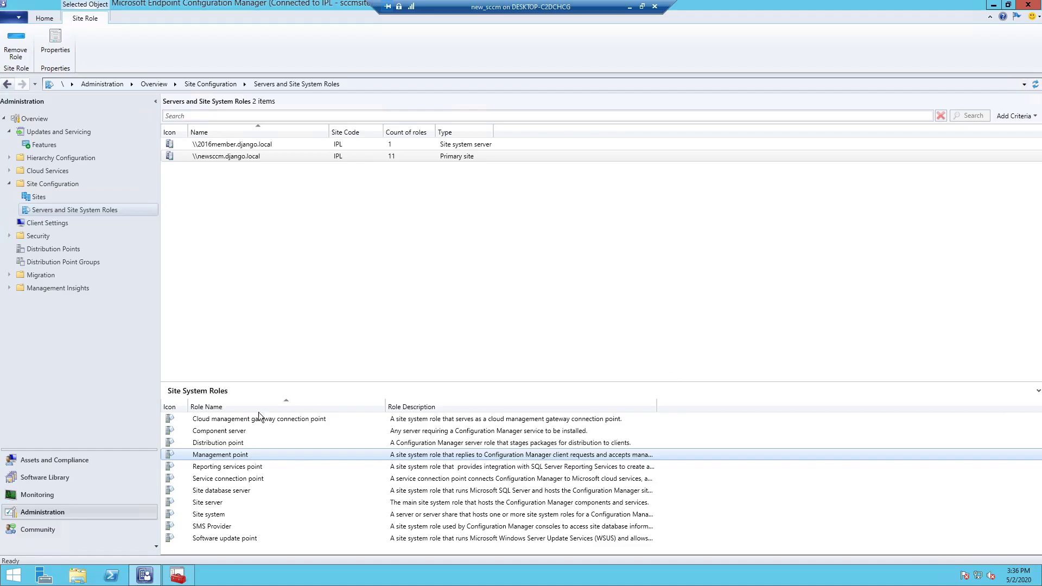
Start a BitLocker policy named Test_bitlocker with Client Management and Operating System Drive components enabled
left_click(58, 461)
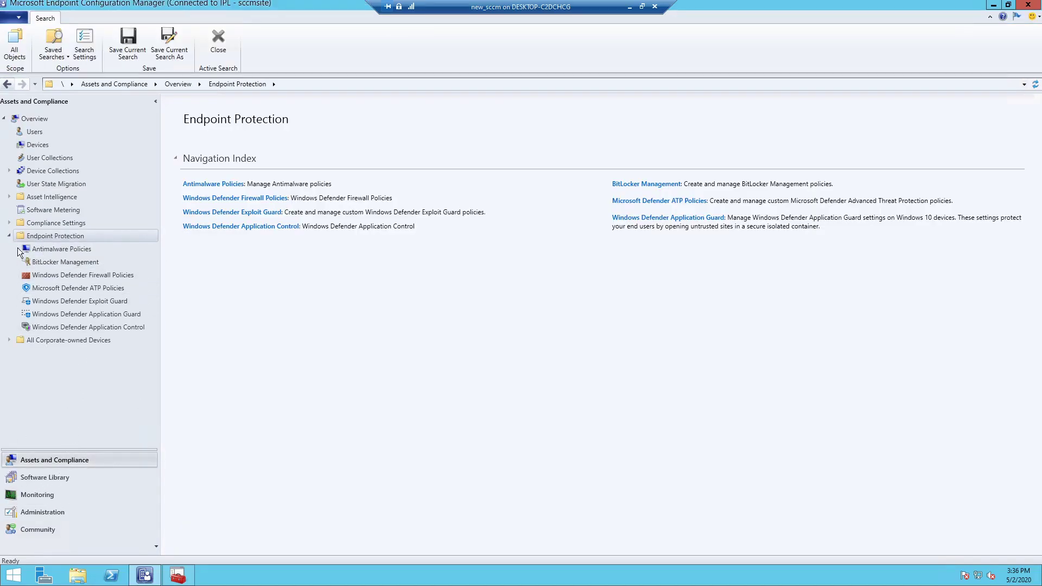
left_click(39, 262)
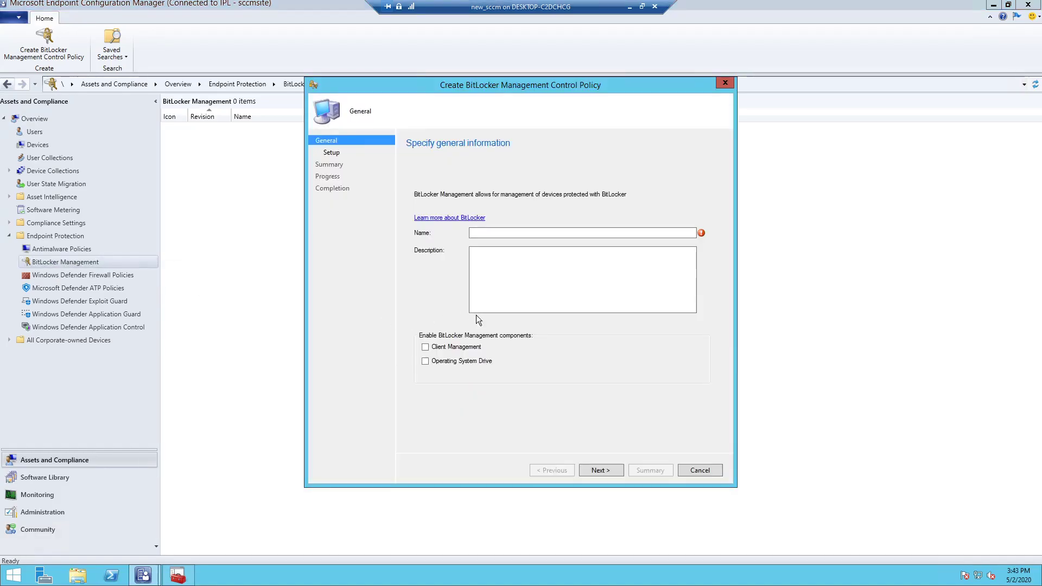
type("Tes")
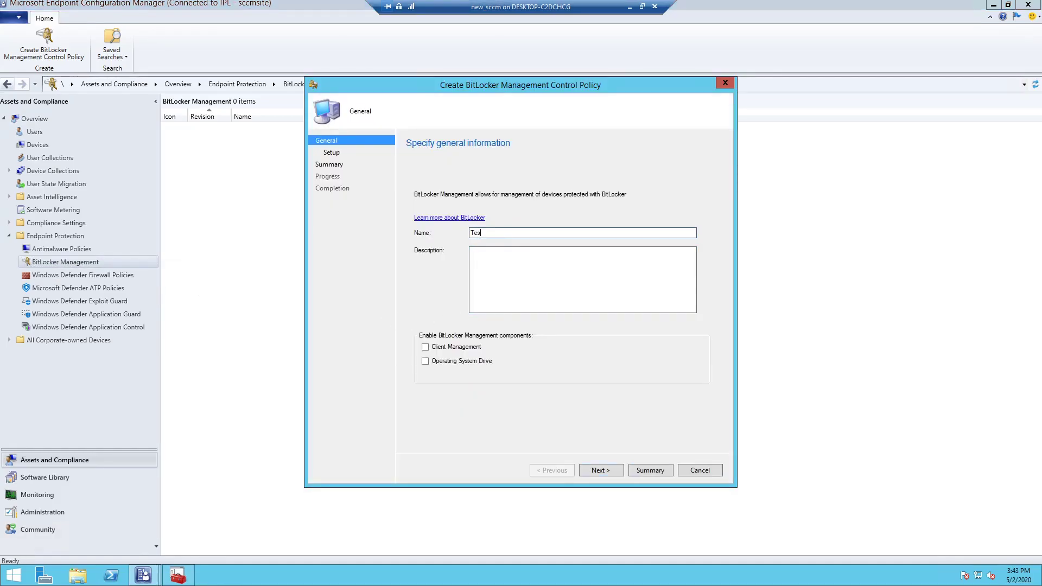
type("t_bitlocker")
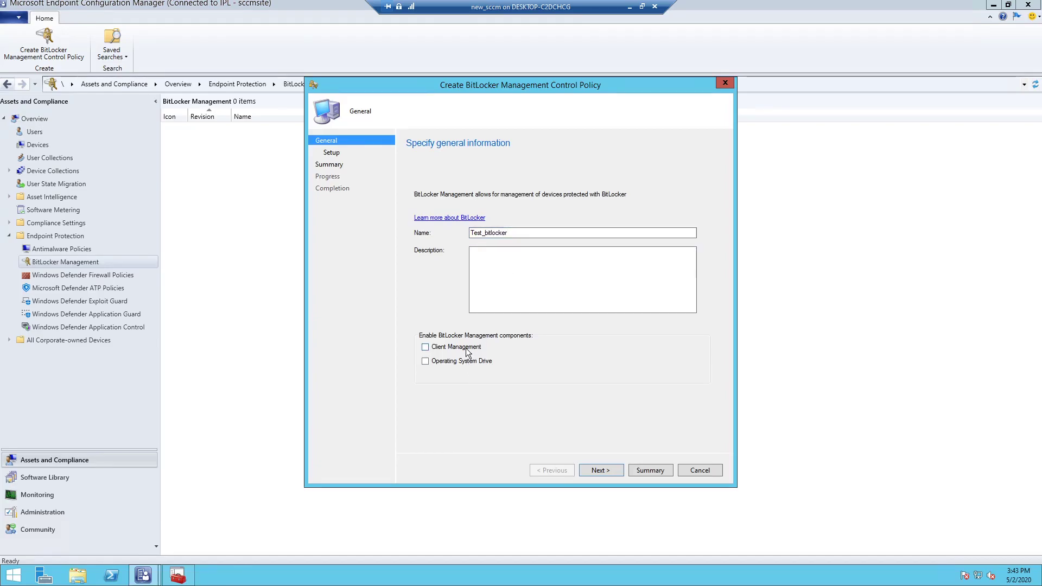
left_click(464, 348)
left_click(465, 361)
left_click(602, 469)
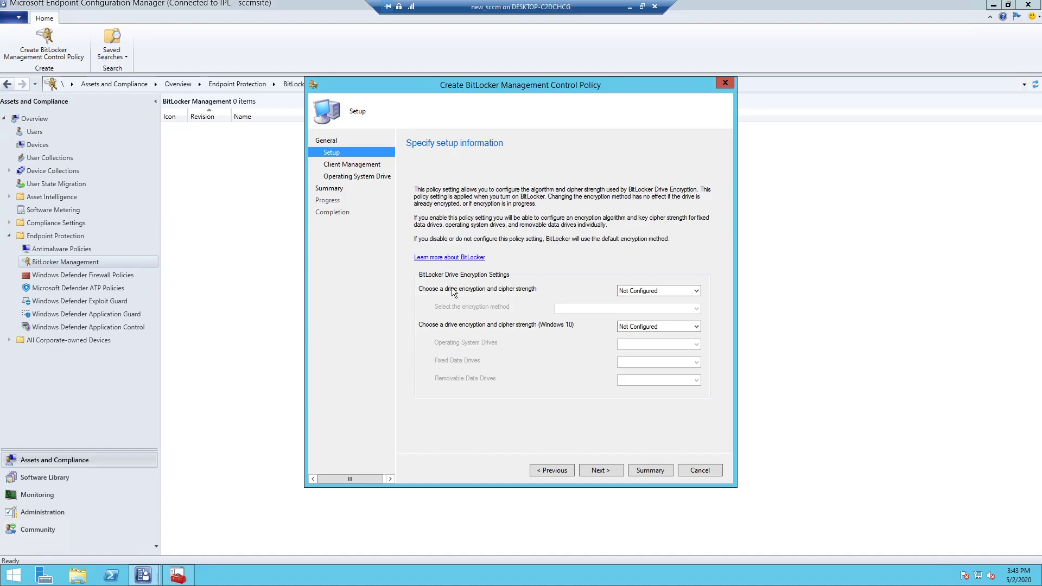
Enable Windows 10 cipher strength, keeping XTS-AES 128-bit for operating system drives
left_click(640, 327)
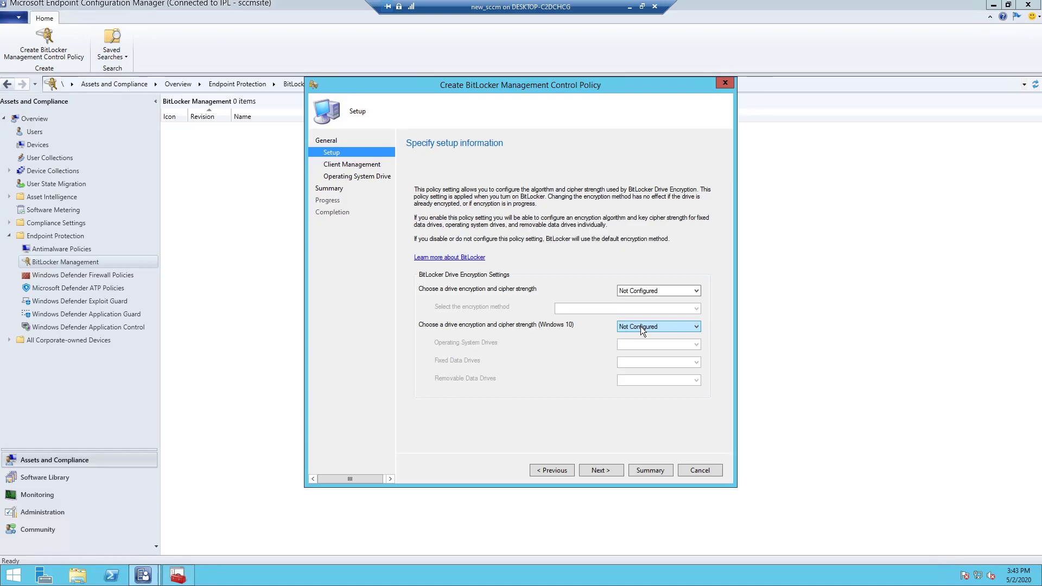
left_click(640, 327)
left_click(644, 341)
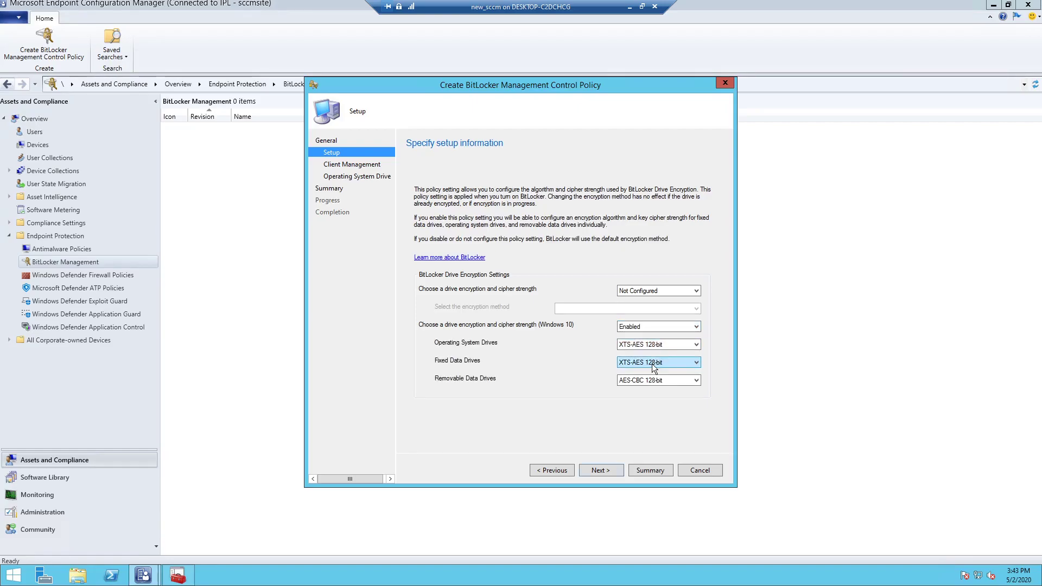
left_click(684, 345)
left_click(683, 345)
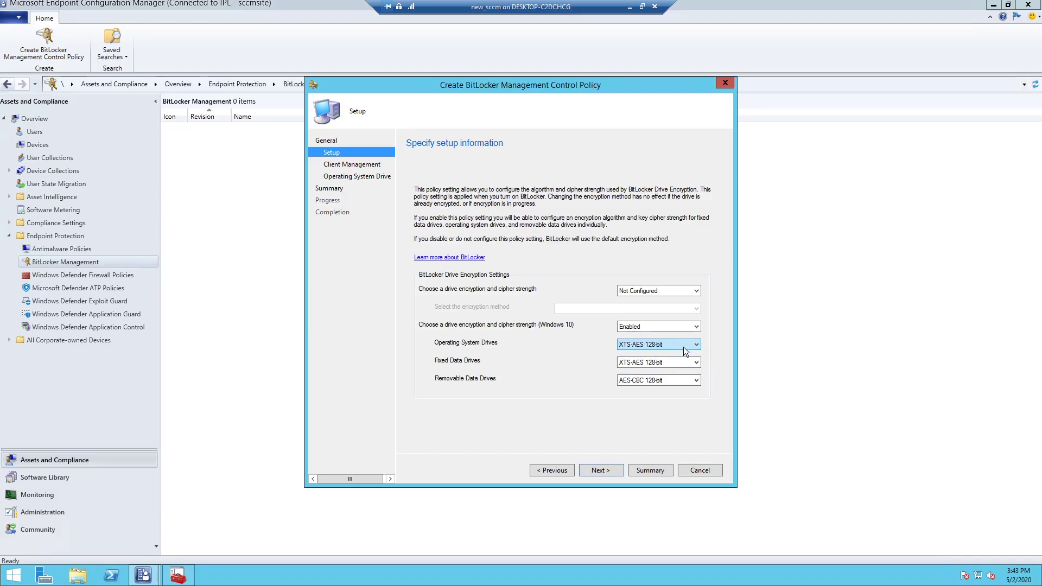
Enable BitLocker Management Services with plain-text recovery storage and edit the 90-minute status frequency
left_click(617, 472)
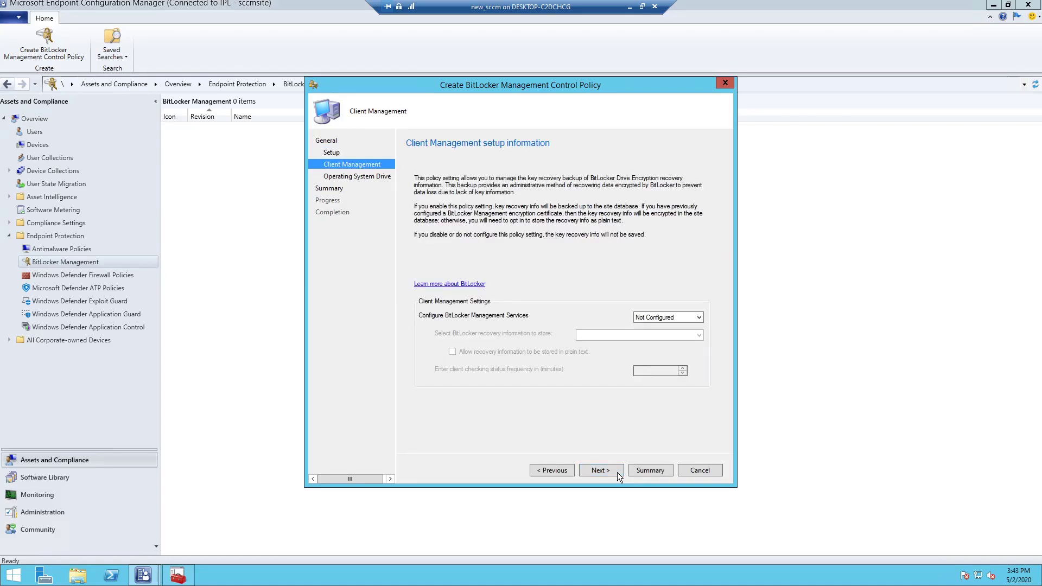
left_click(660, 318)
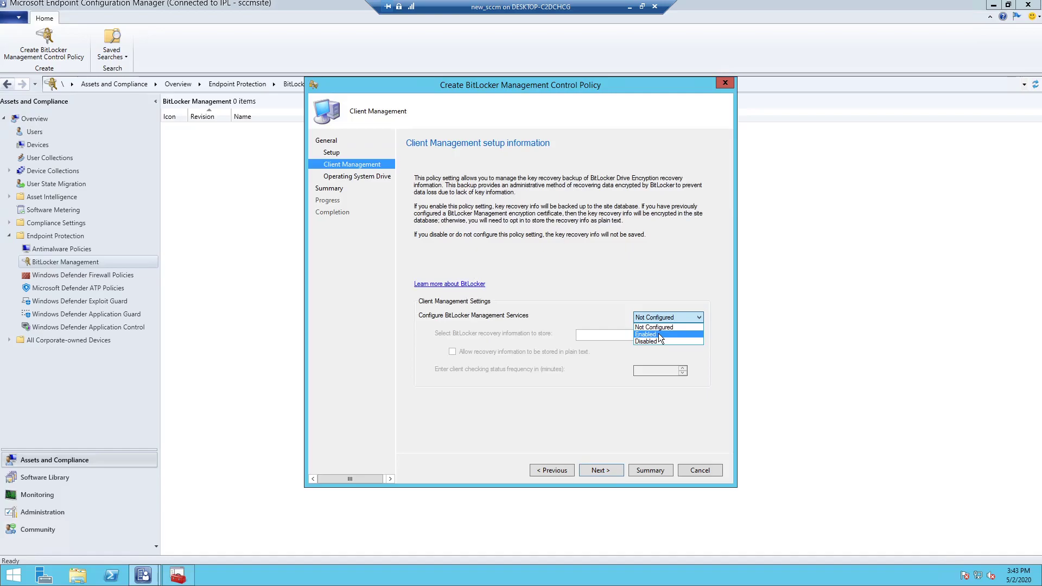
left_click(660, 332)
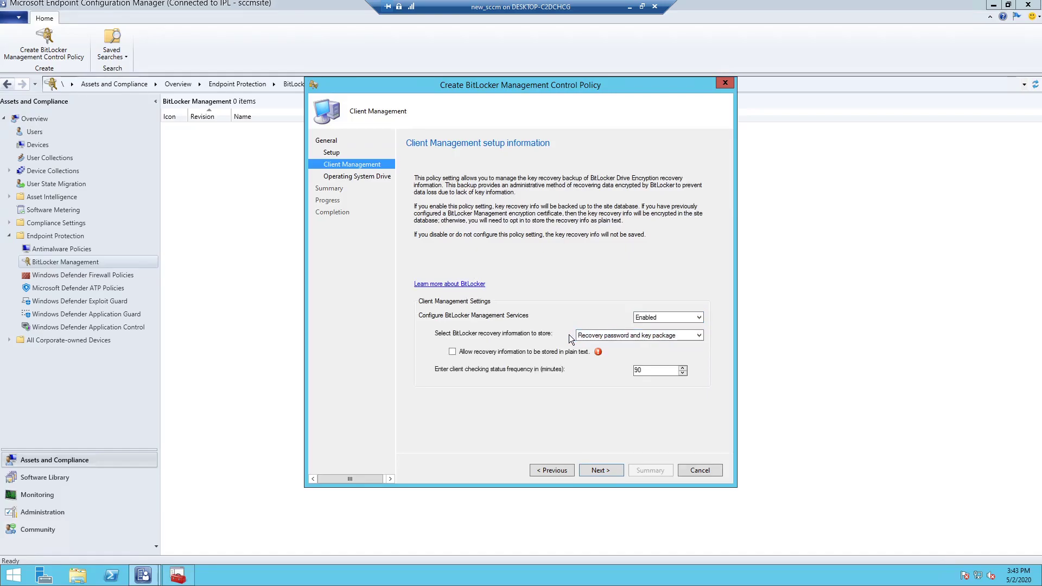
left_click(515, 355)
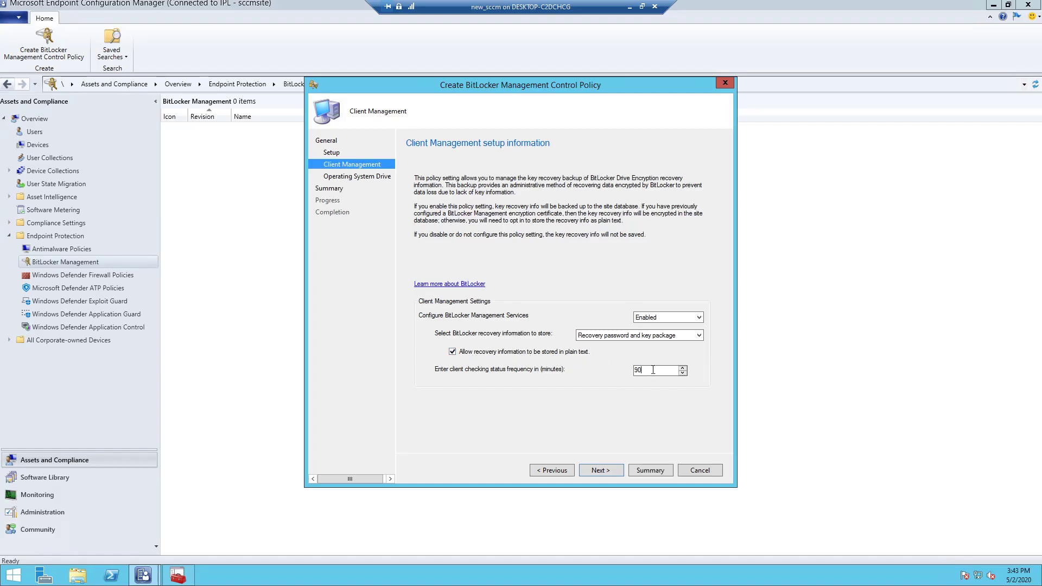
left_click_drag(653, 369, 623, 374)
Enable OS drive encryption, disallow non-TPM use, require TPM and PIN, and finish the wizard
left_click(613, 471)
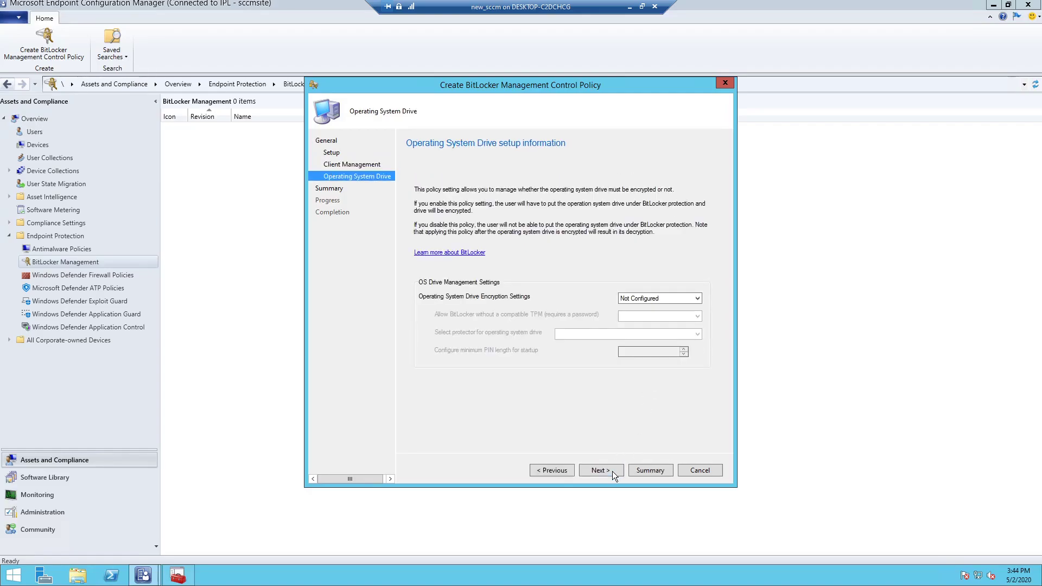
left_click(672, 301)
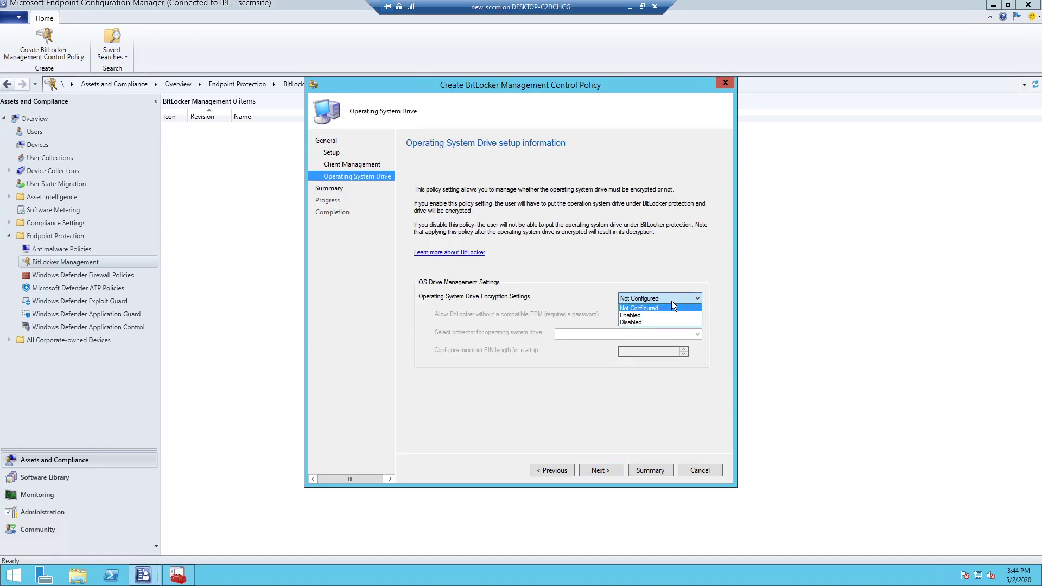
left_click(666, 316)
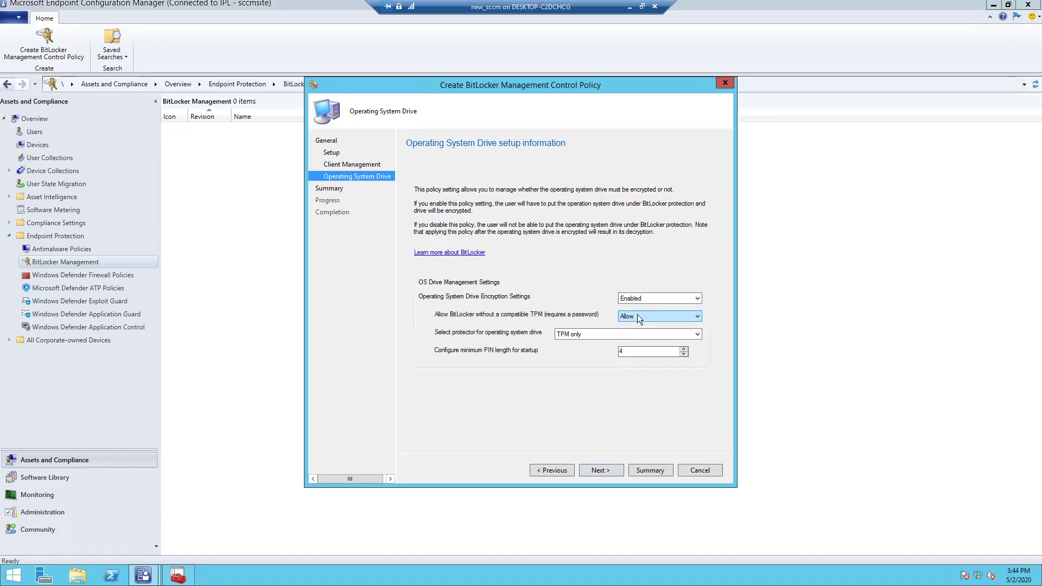
left_click(637, 316)
left_click(640, 330)
left_click(600, 333)
left_click(595, 347)
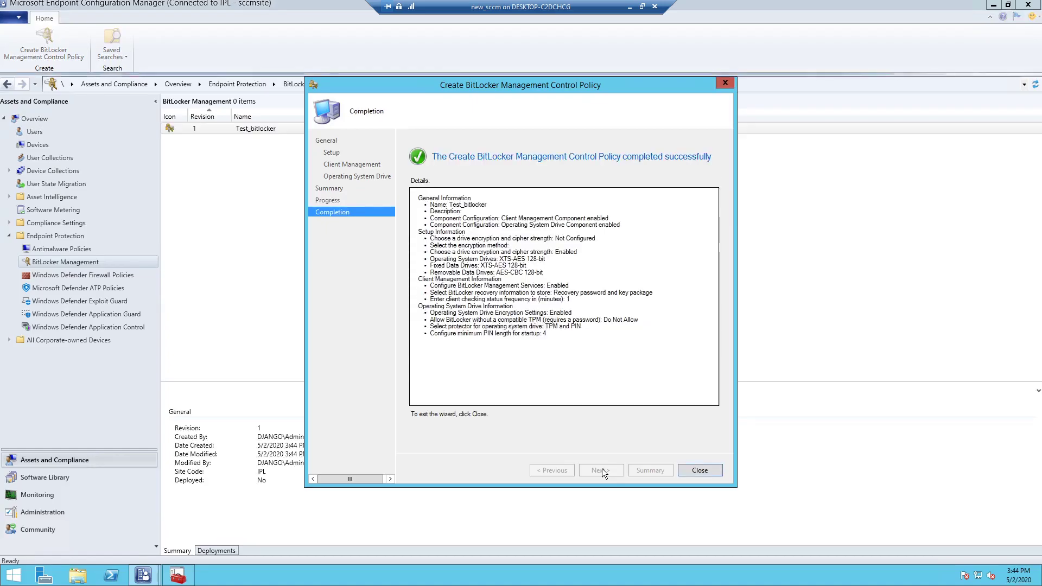
left_click(701, 473)
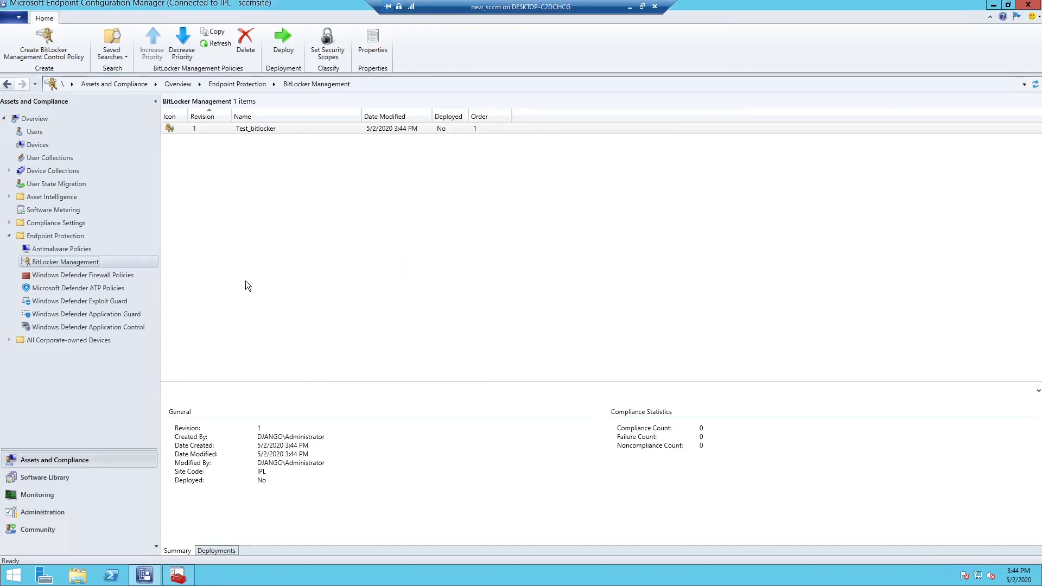
Deploy the Test_bitlocker policy to the Bitlocker_Testing device collection
right_click(239, 125)
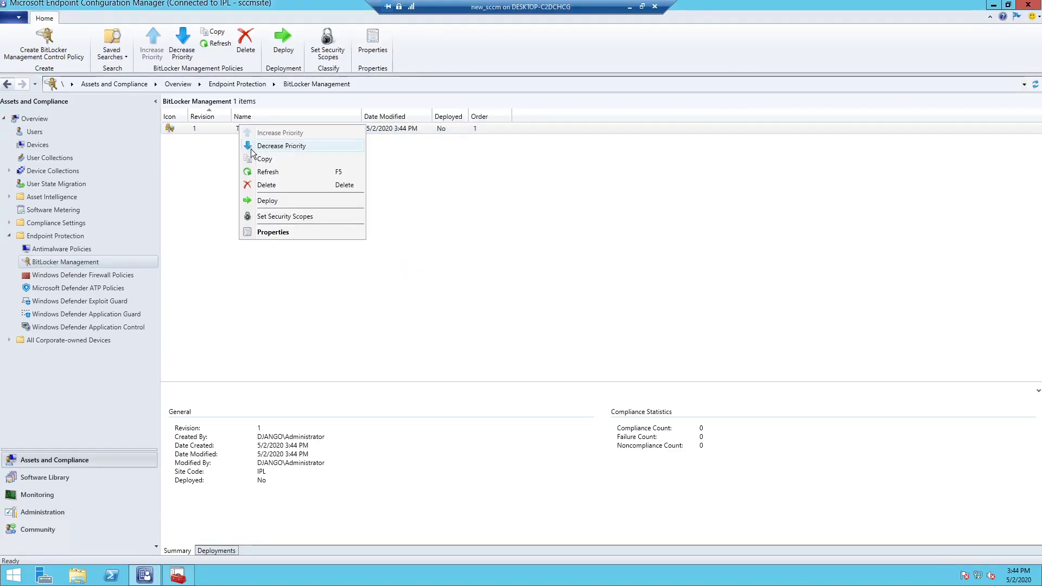
left_click(268, 201)
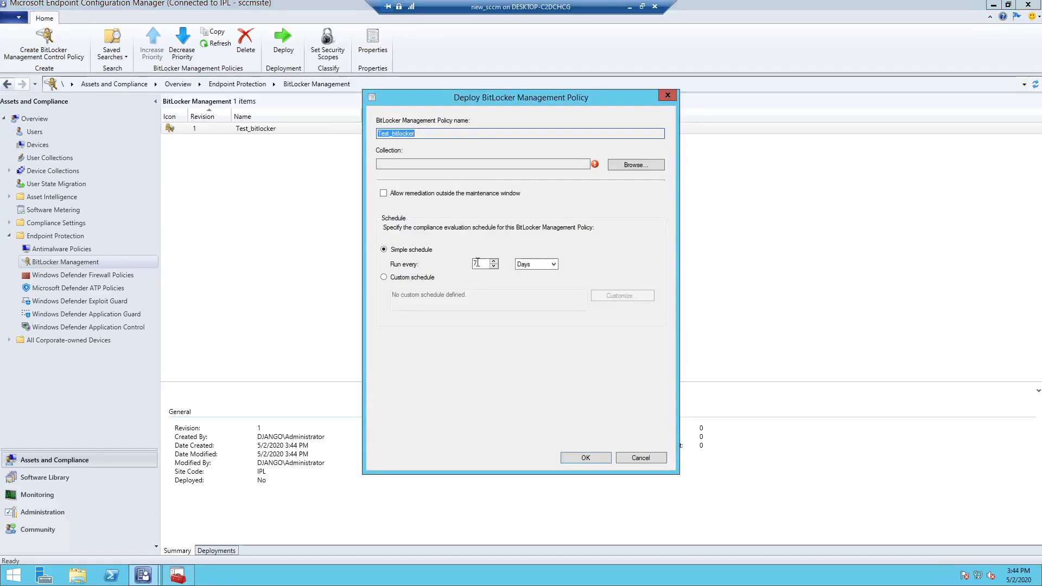
left_click(635, 165)
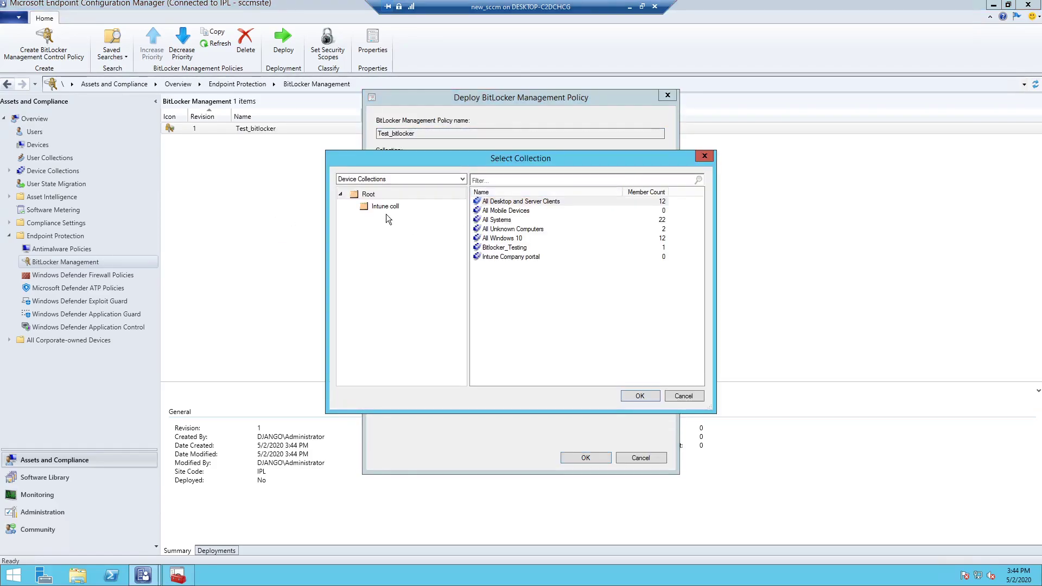
left_click(509, 248)
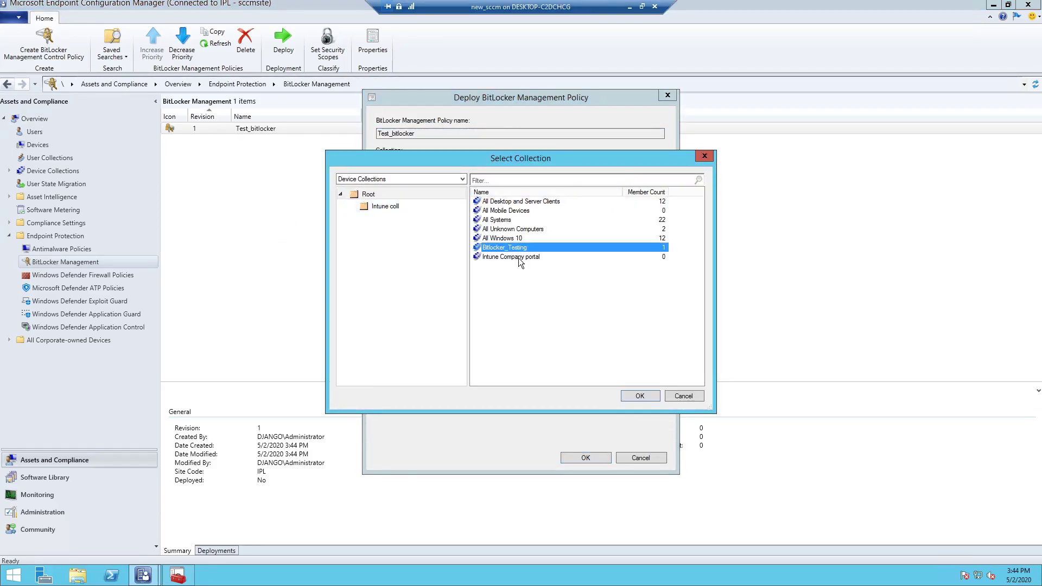
left_click(633, 394)
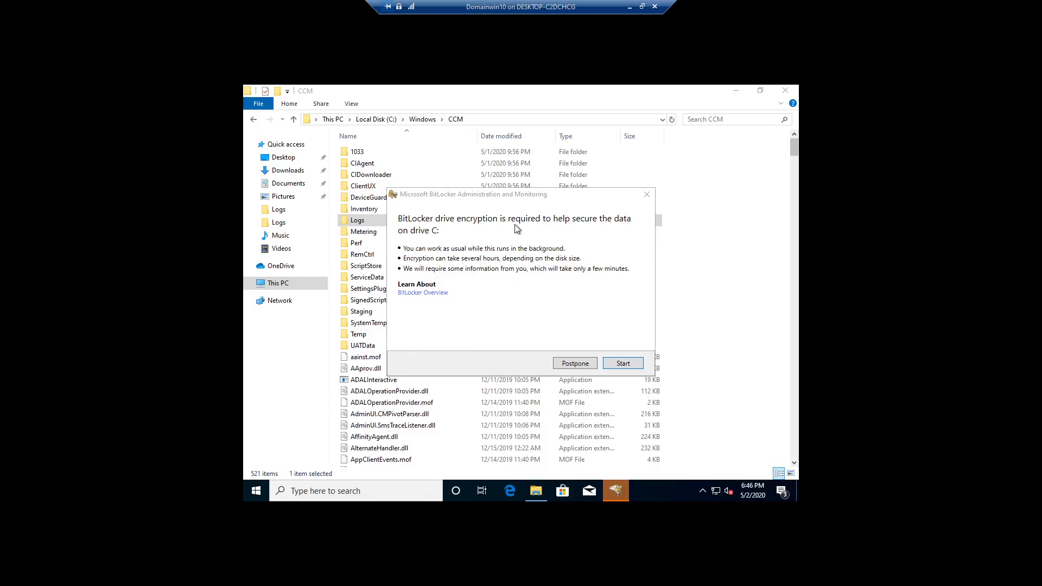
Open C:\Windows\CCM\Logs, sort by name, and select BitlockerManagementHandler.log
double_click(369, 223)
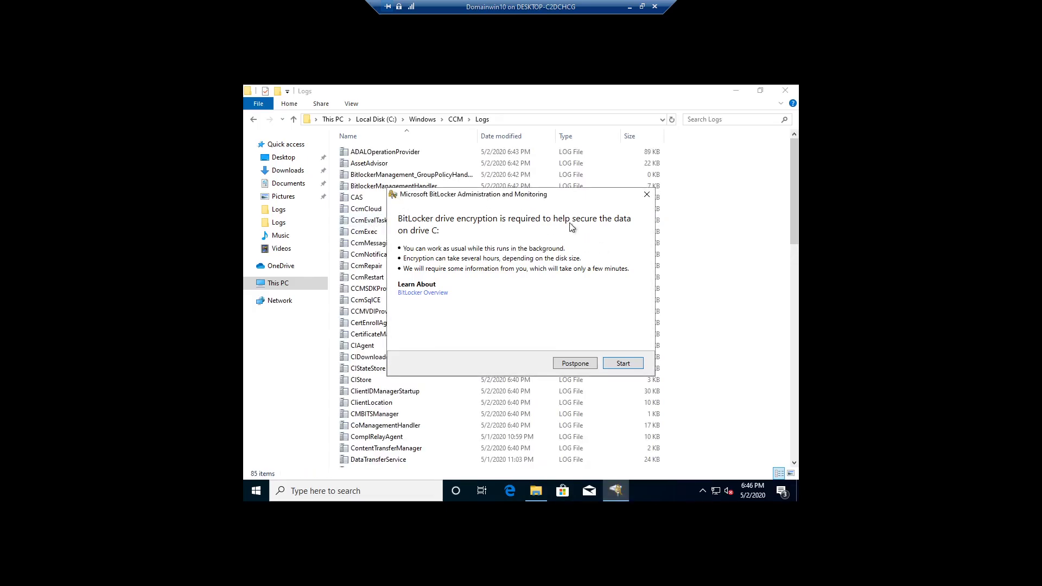
left_click(442, 139)
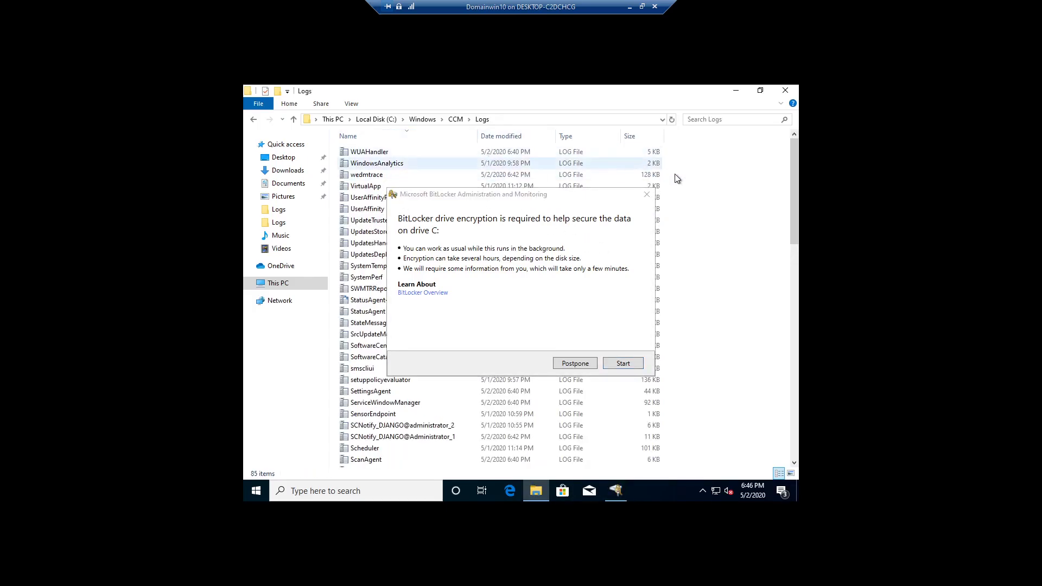
left_click(412, 136)
left_click(407, 178)
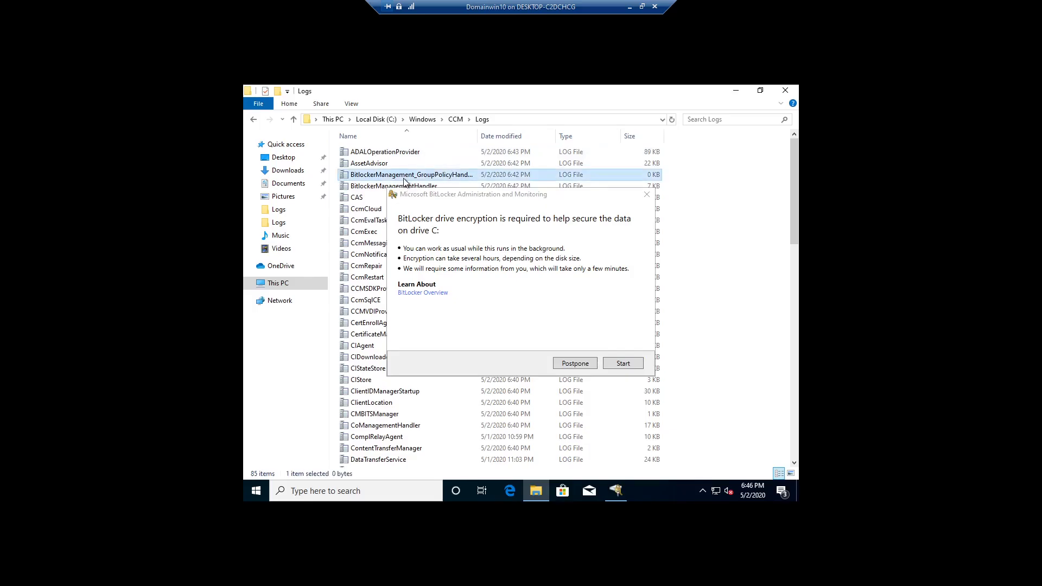
left_click(357, 189)
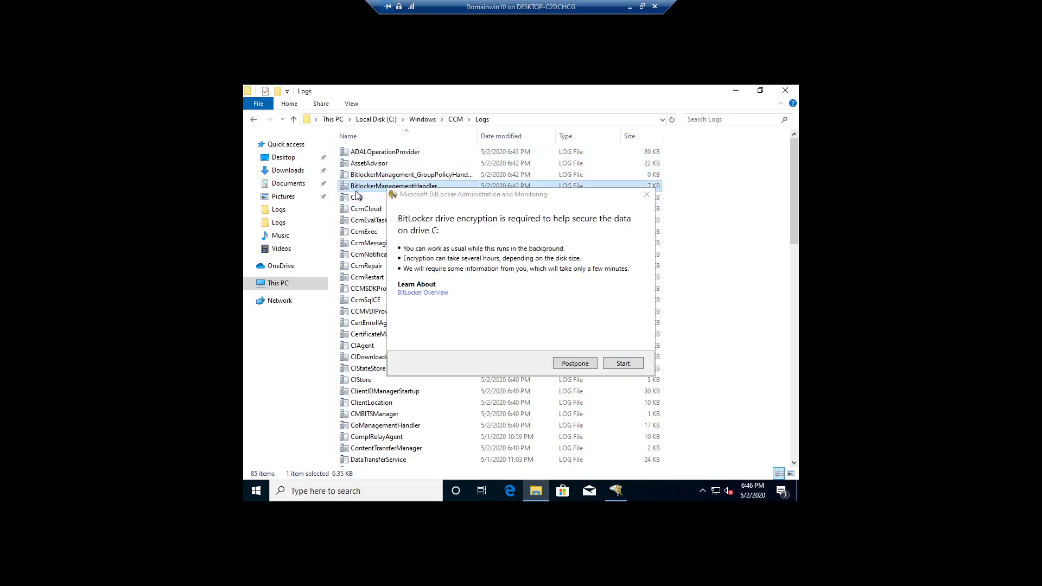
Start BitLocker on drive C: and create and confirm the startup PIN
left_click(624, 364)
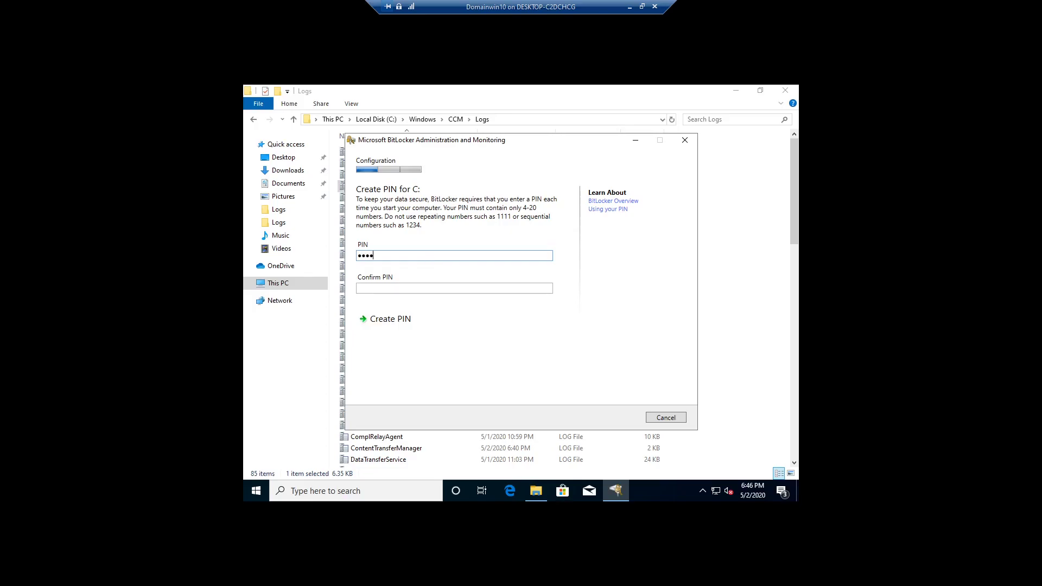
key("Tab")
left_click(409, 320)
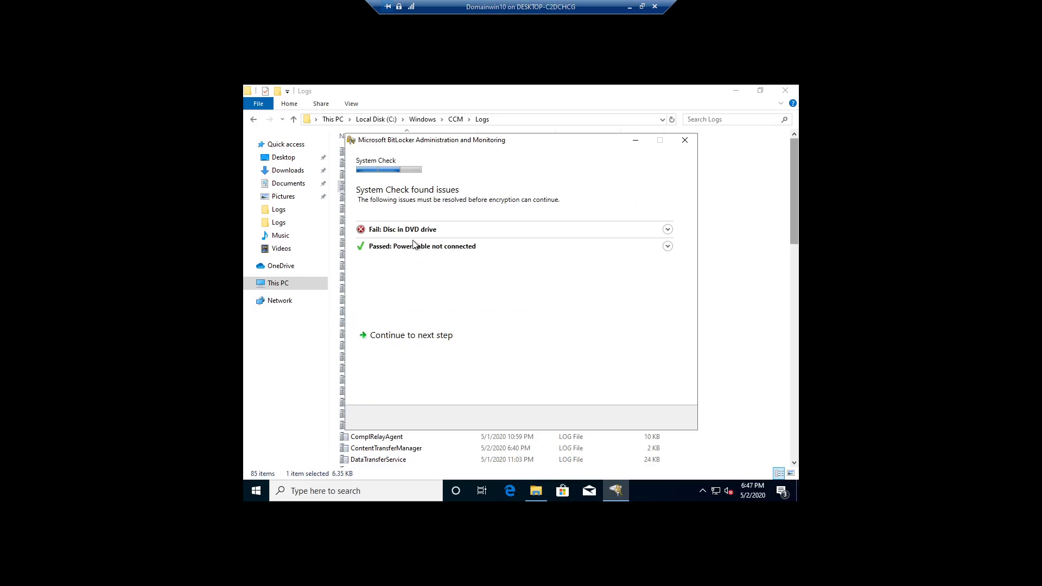
Eject the disc from the virtual machine's DVD drive to clear the failed check
left_click(668, 230)
left_click(668, 230)
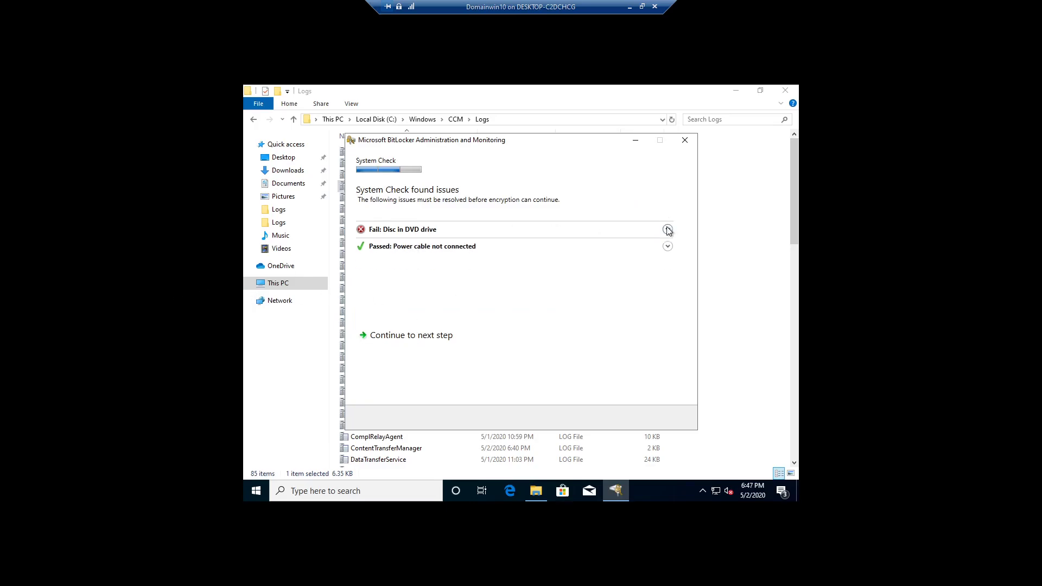
left_click(643, 6)
left_click(163, 93)
mouse_move(179, 107)
left_click(263, 107)
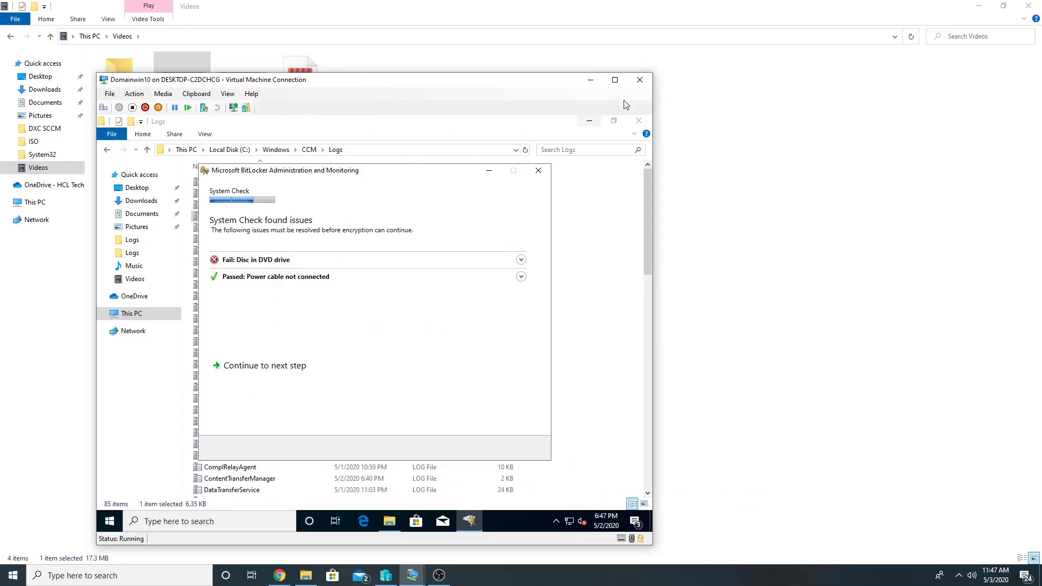
Continue past the system check so drive C: begins encrypting, then close the wizard
left_click(615, 80)
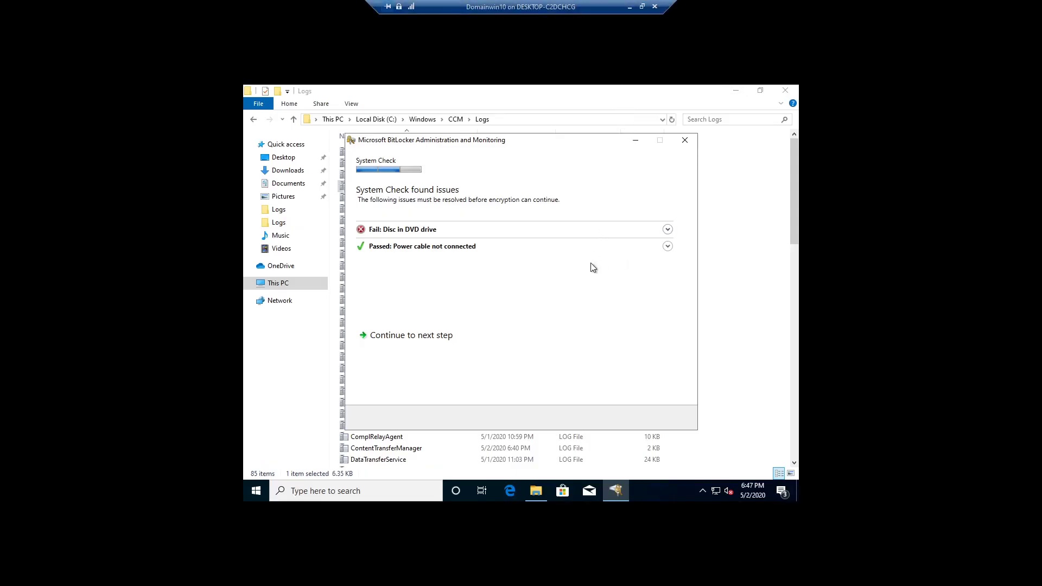
left_click(429, 342)
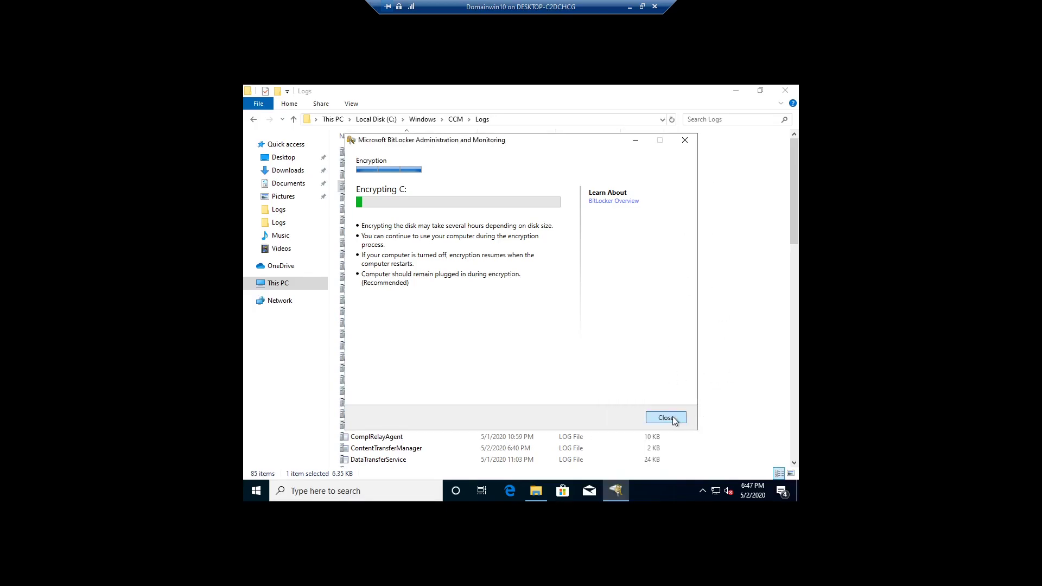
left_click(669, 417)
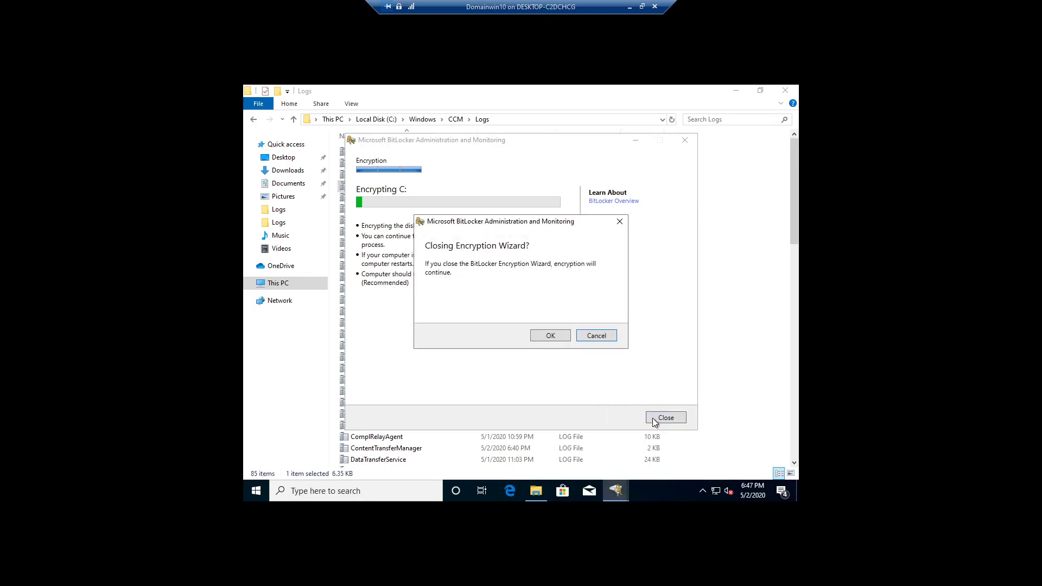
Confirm encryption continues in the background, close CMTrace, and go to This PC
left_click(550, 336)
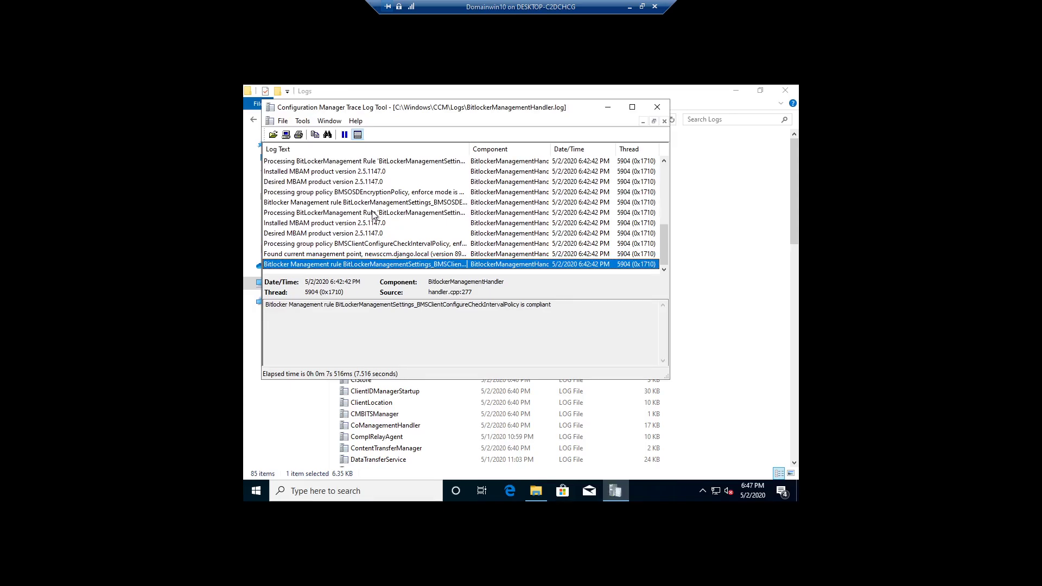
left_click(657, 107)
left_click(278, 283)
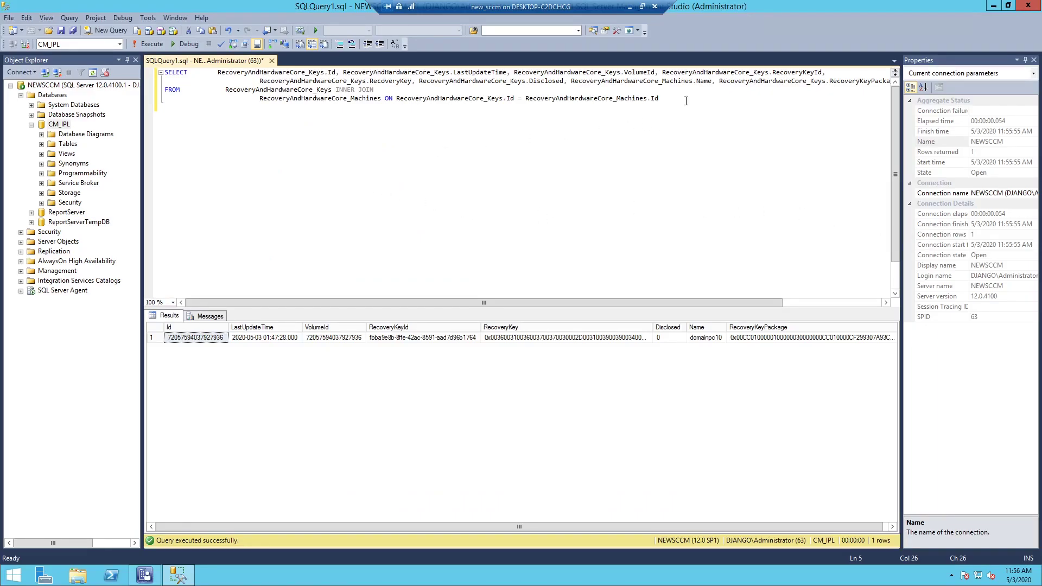
Highlight the RecoveryAndHardwareCore_Keys and _Machines tables in the join and select domainpc10's result row
left_click(662, 97)
left_click_drag(344, 73, 450, 72)
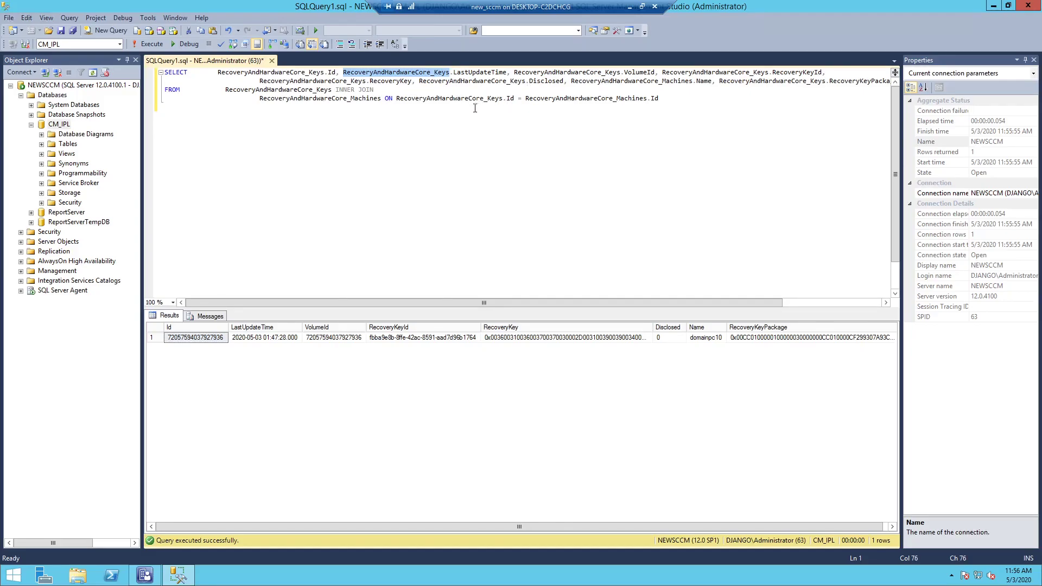
left_click_drag(380, 98, 358, 99)
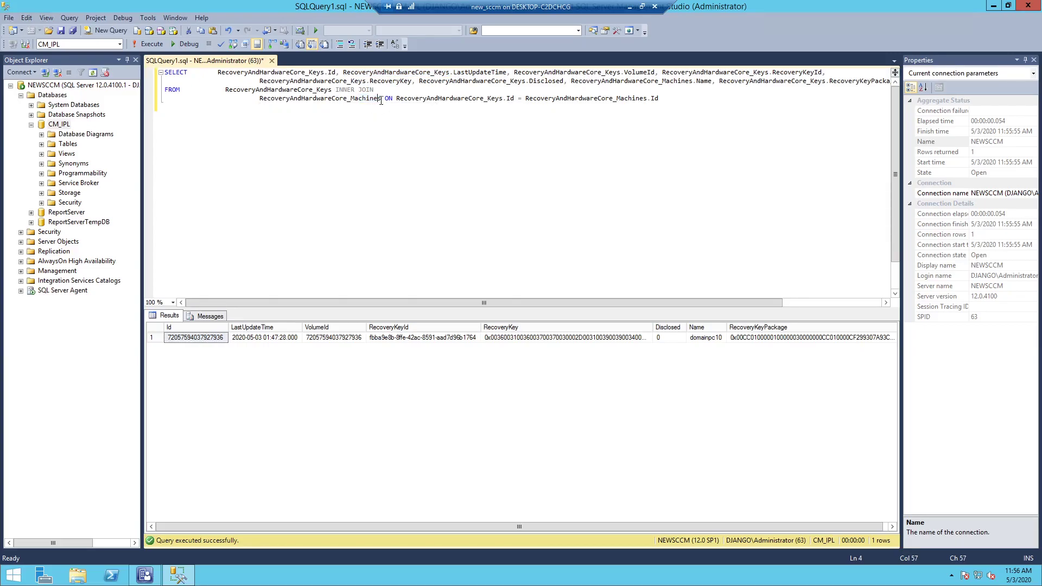
double_click(306, 100)
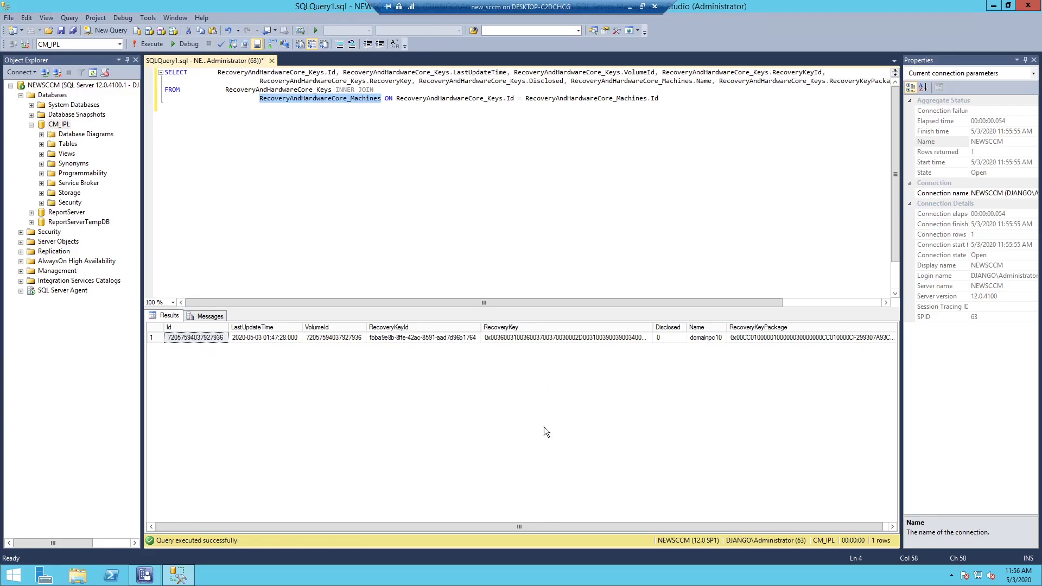
left_click_drag(595, 527, 606, 526)
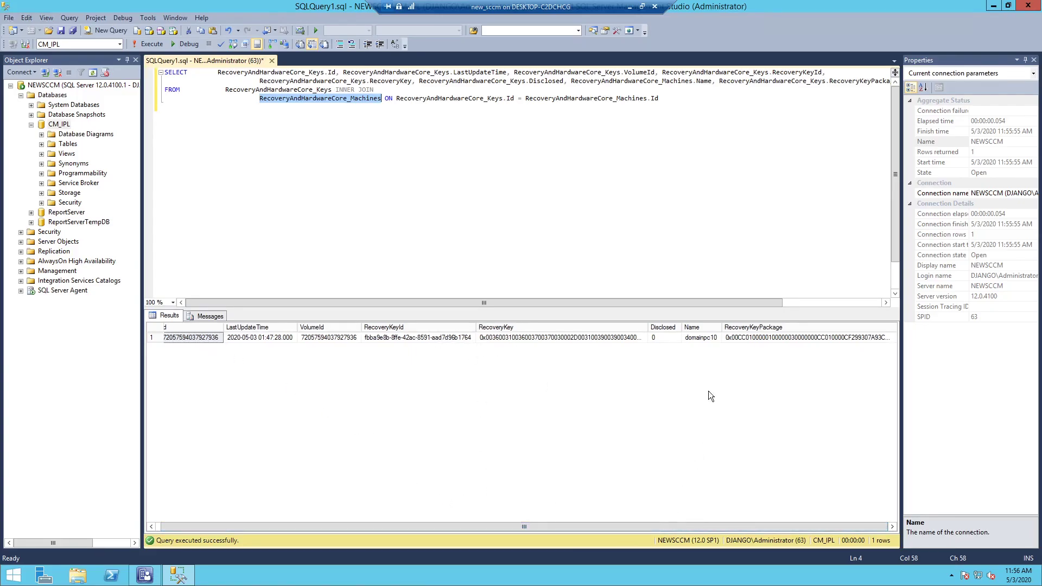
left_click(702, 338)
left_click(596, 127)
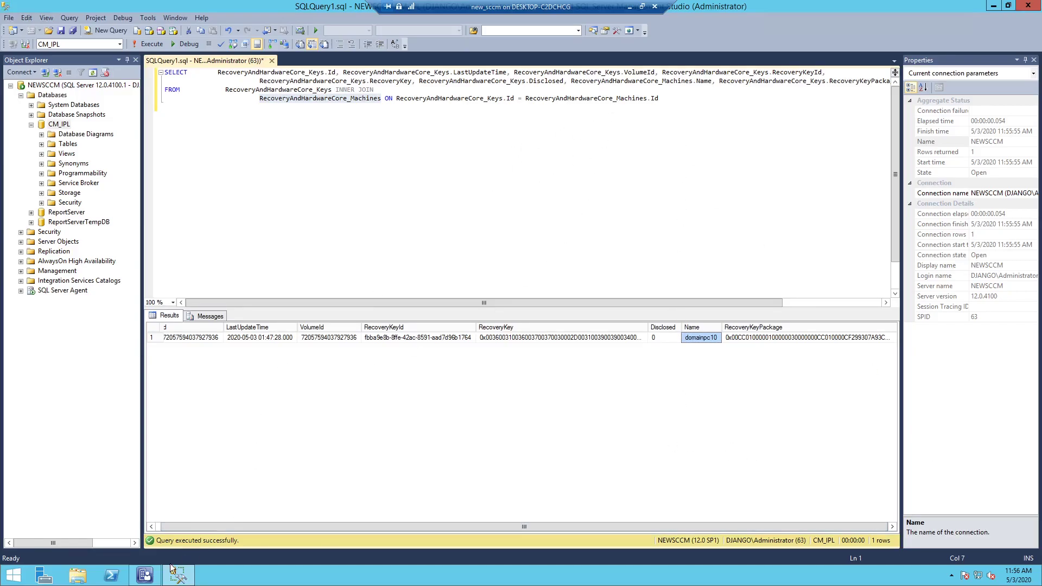
In the bitlocker report results, move from Bitlocker Computer Compliance to the en-us Recovery Audit Report
left_click(145, 574)
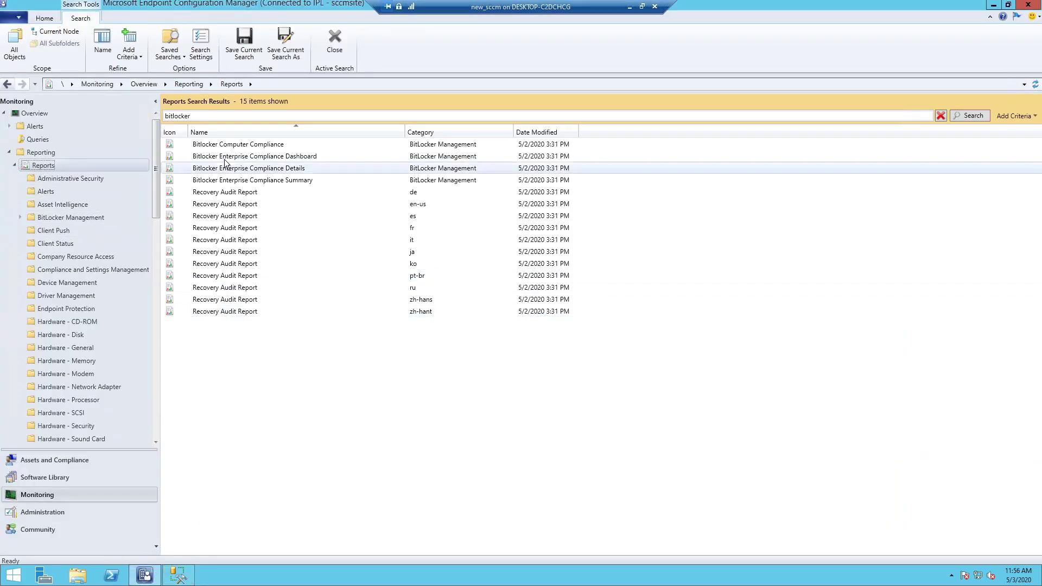
left_click(278, 145)
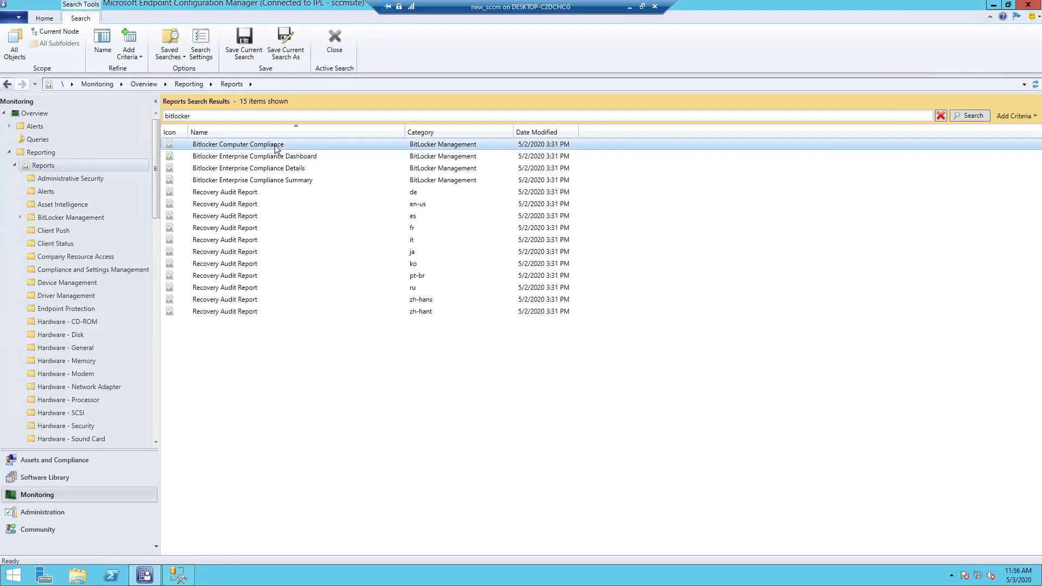
left_click(247, 205)
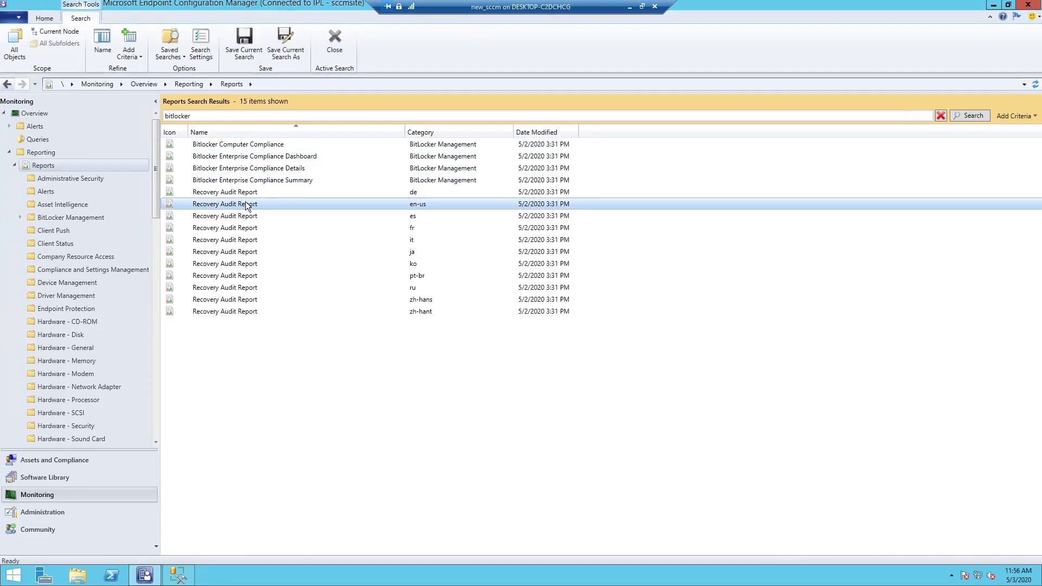